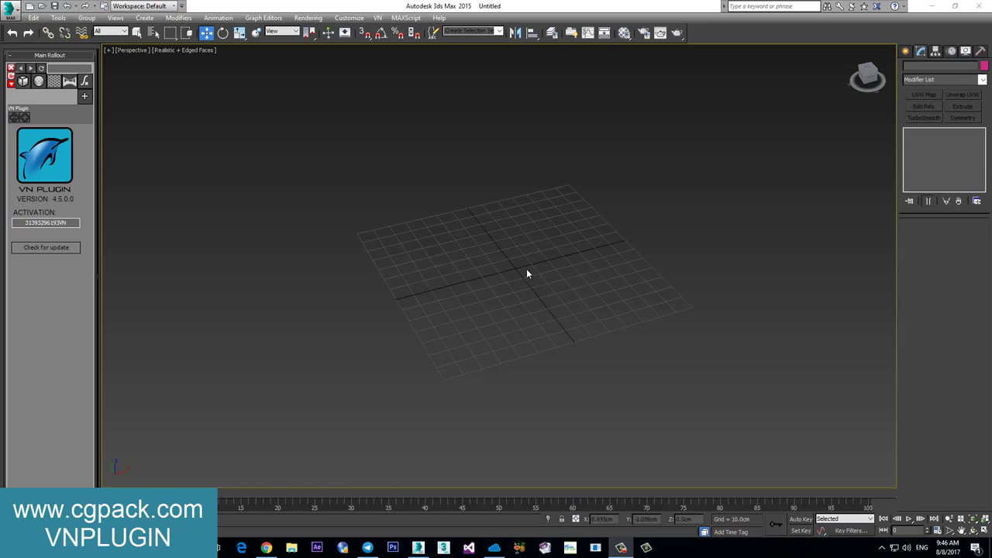
# - Draw a Standard Primitives box in the middle of the grid
pyautogui.scroll(5, 526, 273)
pyautogui.click(904, 51)
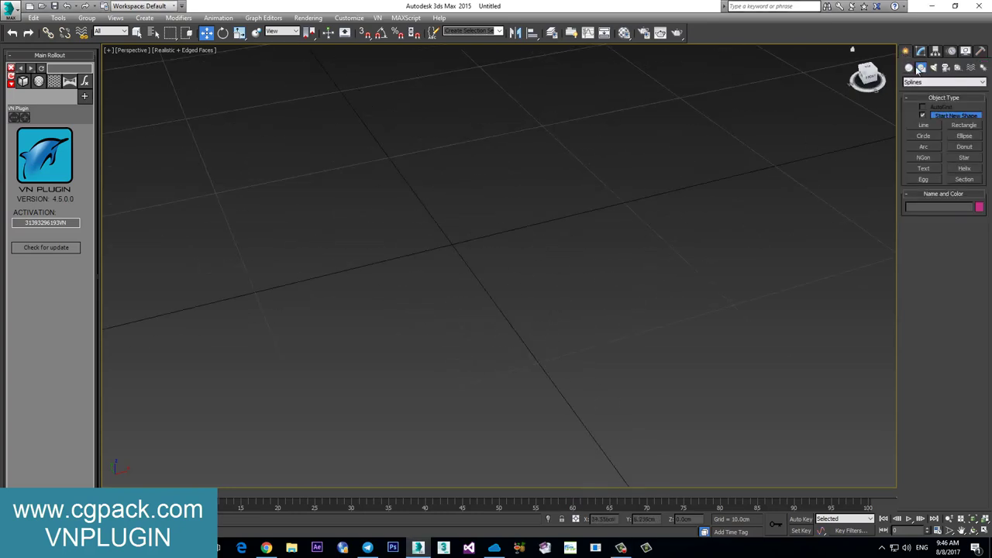
pyautogui.click(909, 68)
pyautogui.click(923, 116)
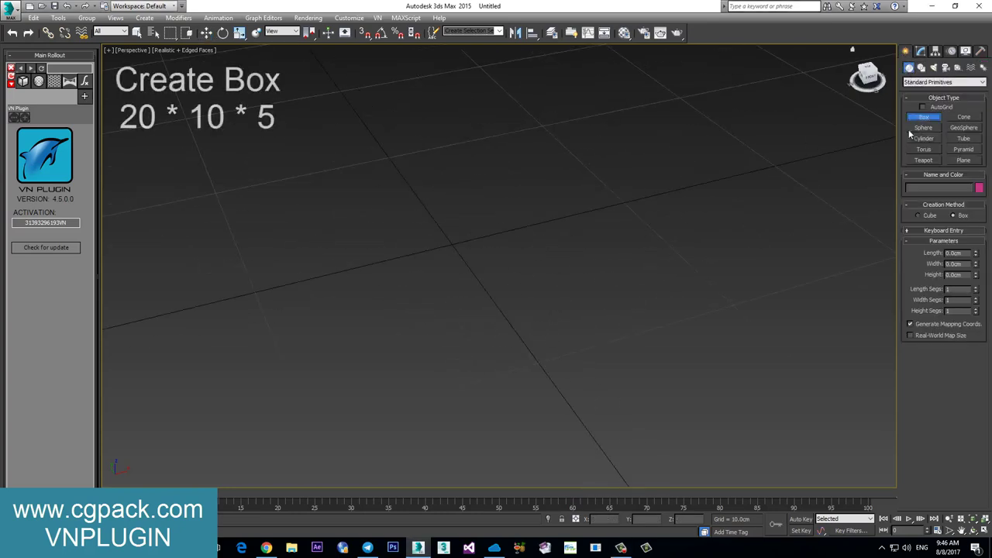
pyautogui.moveTo(540, 231); pyautogui.dragTo(367, 324)
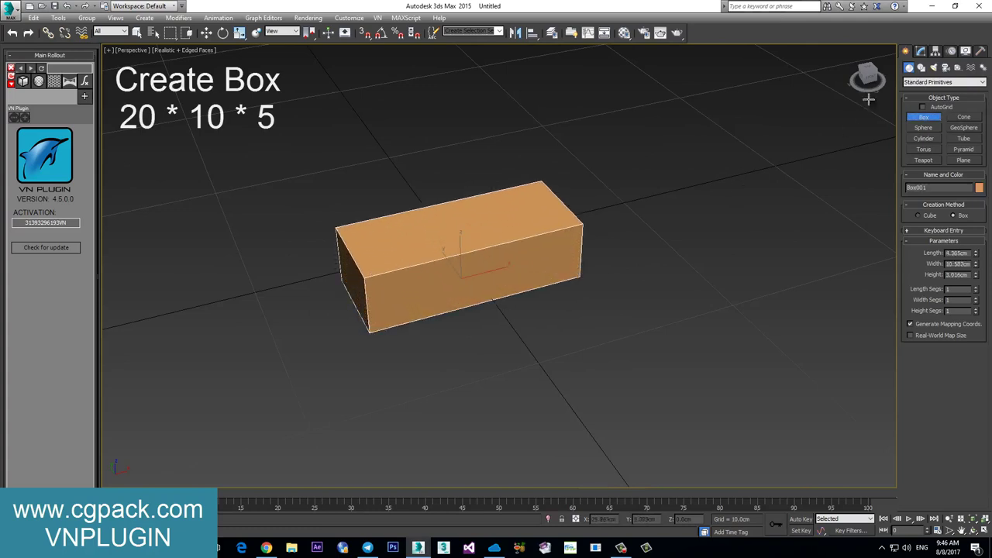
# - Set the box to length 10 cm, width 20 cm and height 5 cm
pyautogui.click(920, 50)
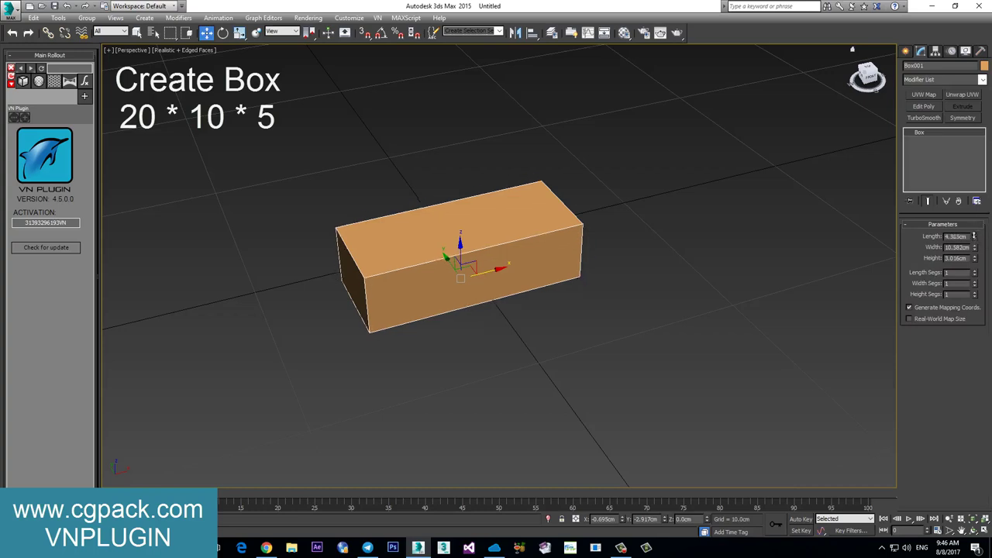
pyautogui.doubleClick(955, 237)
pyautogui.press('Return')
pyautogui.moveTo(976, 250); pyautogui.dragTo(961, 246)
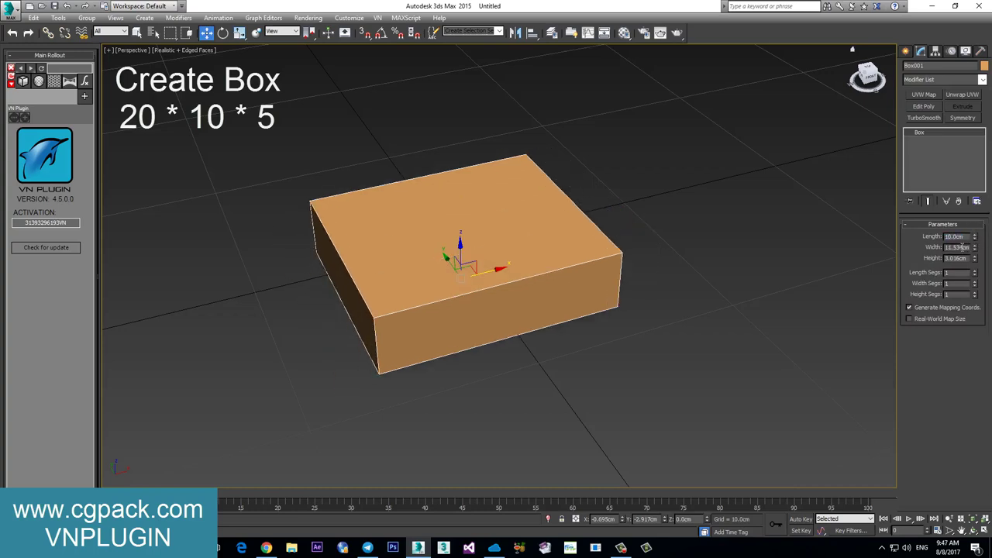
pyautogui.write('20')
pyautogui.press('Return')
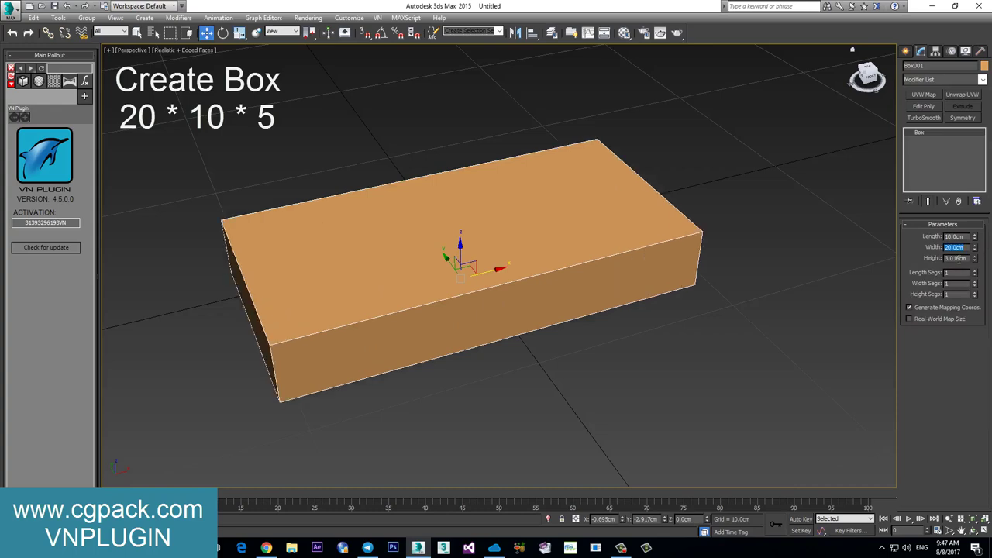
pyautogui.write('5')
pyautogui.press('Return')
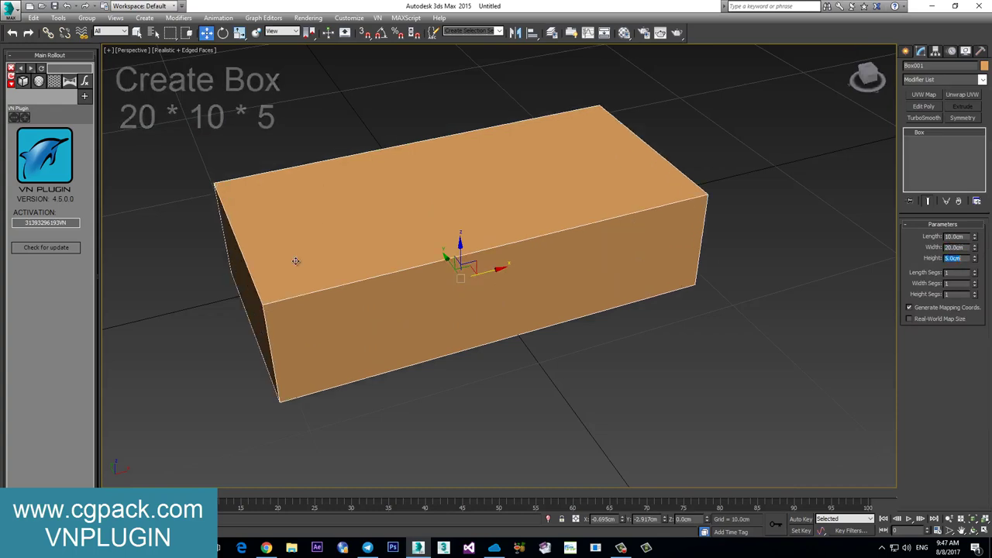
pyautogui.scroll(-3, 496, 263)
pyautogui.moveTo(398, 261); pyautogui.dragTo(558, 266, button='middle')
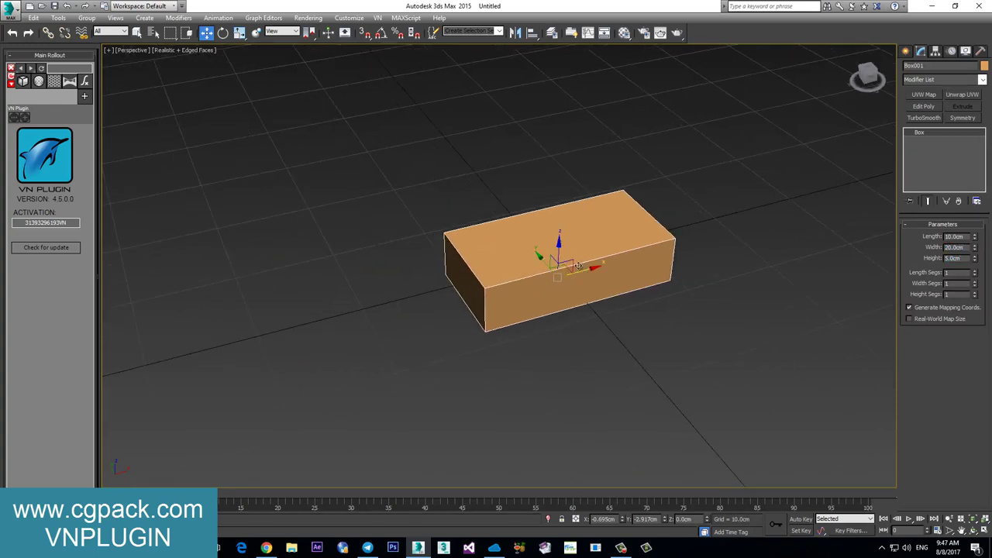
# - Clone the box with an angle-snapped 90° rotation
pyautogui.click(223, 32)
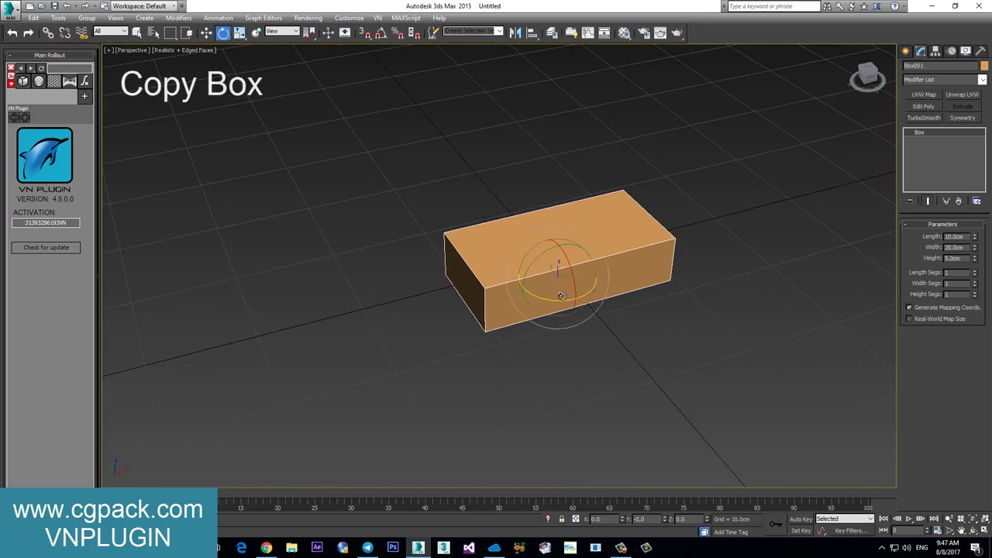
pyautogui.keyDown('shift'); pyautogui.moveTo(556, 299); pyautogui.dragTo(609, 305); pyautogui.keyUp('shift')
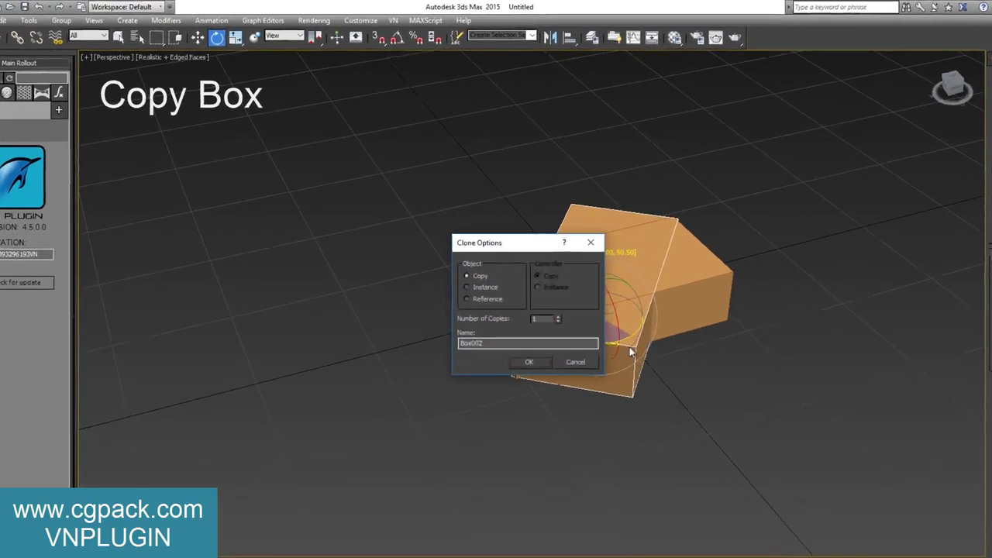
pyautogui.click(658, 458)
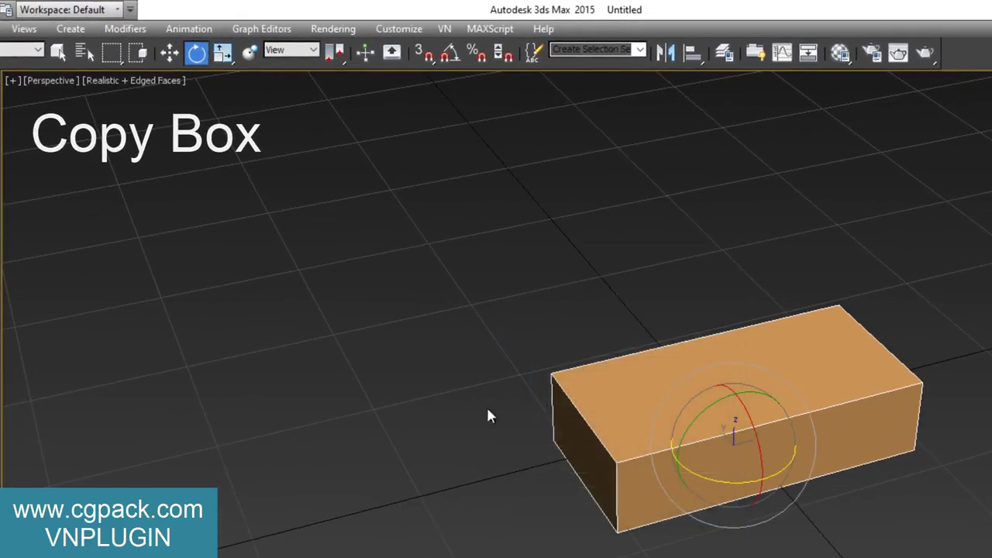
pyautogui.click(450, 53)
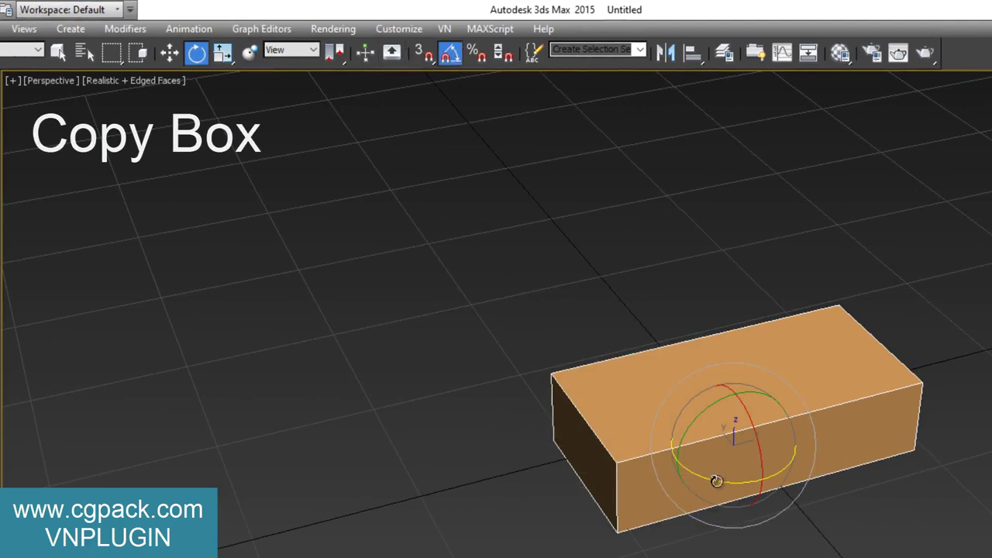
pyautogui.keyDown('shift'); pyautogui.moveTo(717, 474); pyautogui.dragTo(793, 482); pyautogui.keyUp('shift')
pyautogui.click(641, 507)
# - Slide the rotated copy beside the original into an L and select both boxes
pyautogui.rightClick(721, 383)
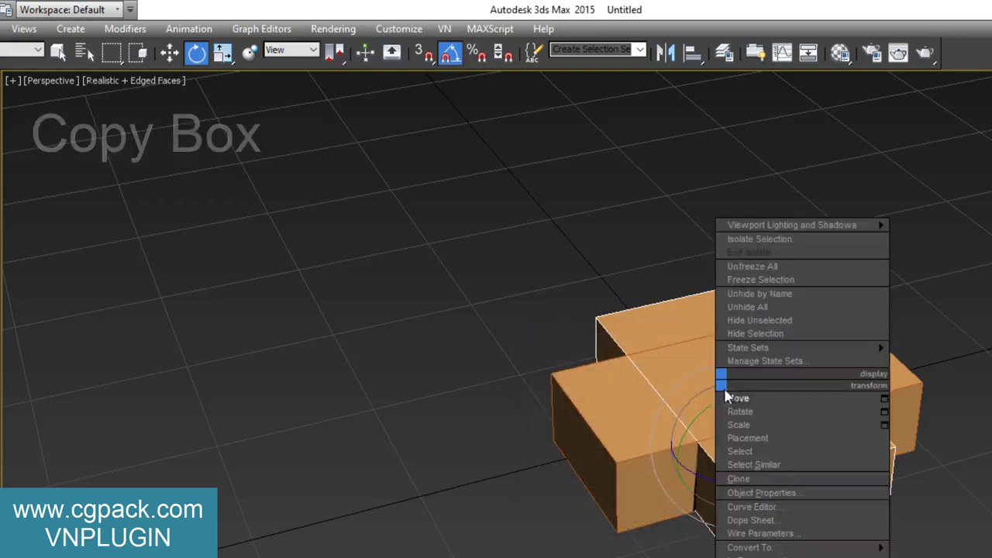
pyautogui.click(799, 392)
pyautogui.keyDown('alt'); pyautogui.moveTo(629, 464); pyautogui.dragTo(629, 308, button='middle'); pyautogui.keyUp('alt')
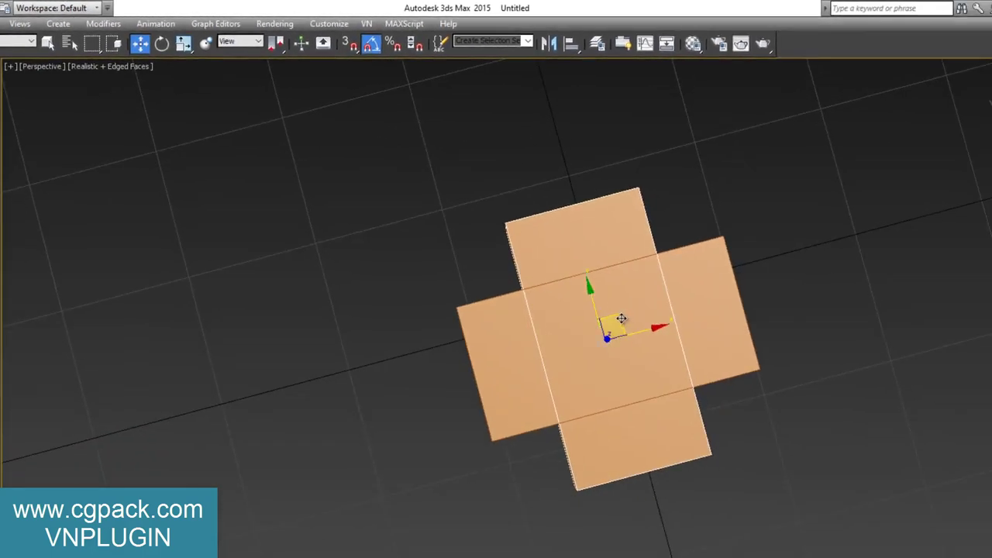
pyautogui.moveTo(624, 320); pyautogui.dragTo(409, 310)
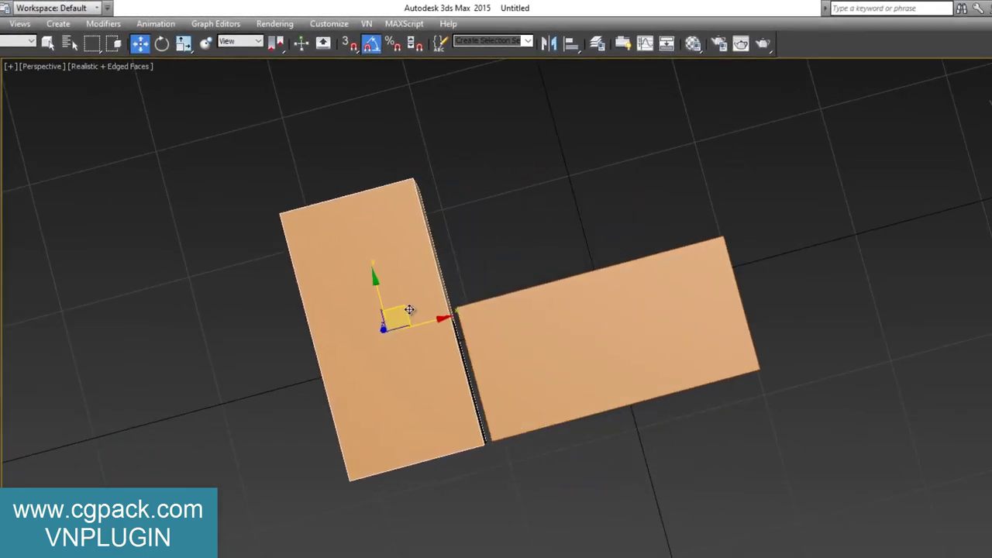
pyautogui.moveTo(572, 400)
pyautogui.keyDown('alt'); pyautogui.mouseDown(button='middle')
pyautogui.moveTo(545, 294)
pyautogui.moveTo(696, 285)
pyautogui.mouseUp(button='middle'); pyautogui.keyUp('alt')
pyautogui.moveTo(802, 245)
pyautogui.mouseDown()
pyautogui.moveTo(534, 356)
pyautogui.moveTo(519, 376)
pyautogui.mouseUp()
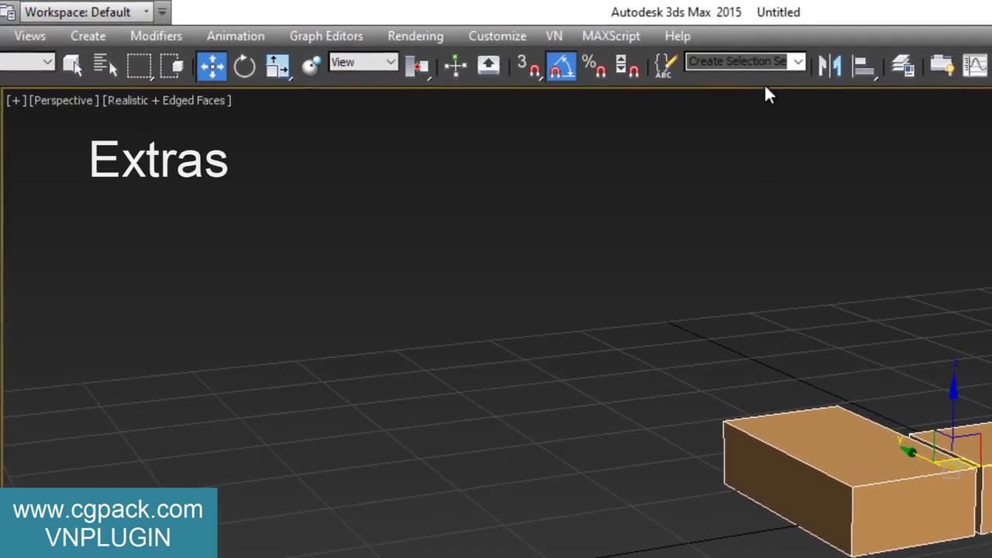
# - Show the Extras toolbar over the viewport and launch its Array tool for the two boxes
pyautogui.rightClick(765, 82)
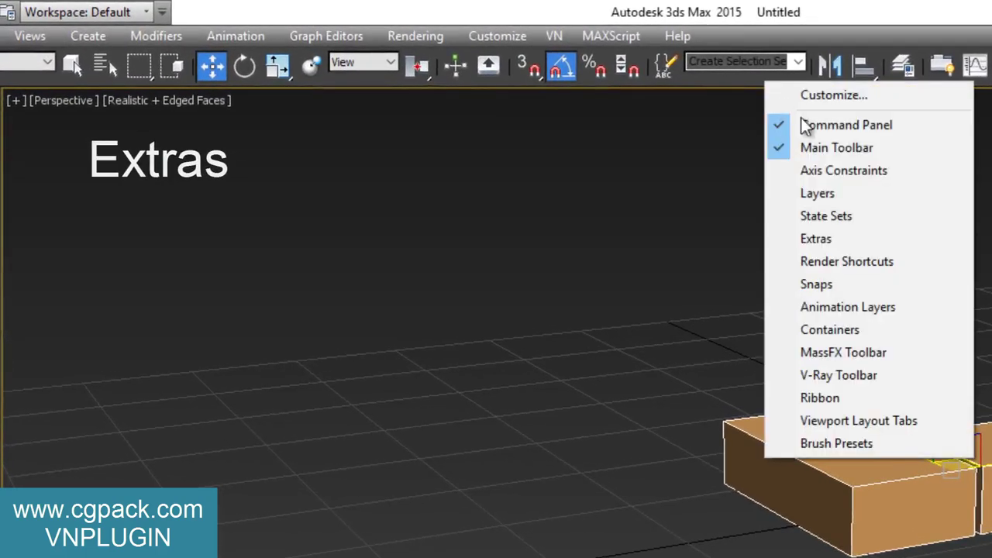
pyautogui.click(865, 237)
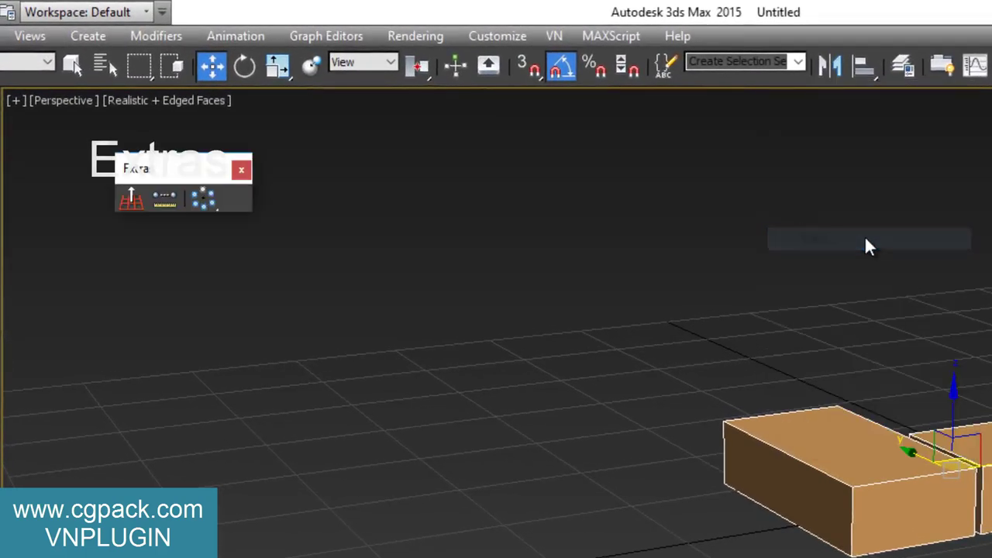
pyautogui.moveTo(194, 172); pyautogui.dragTo(341, 162)
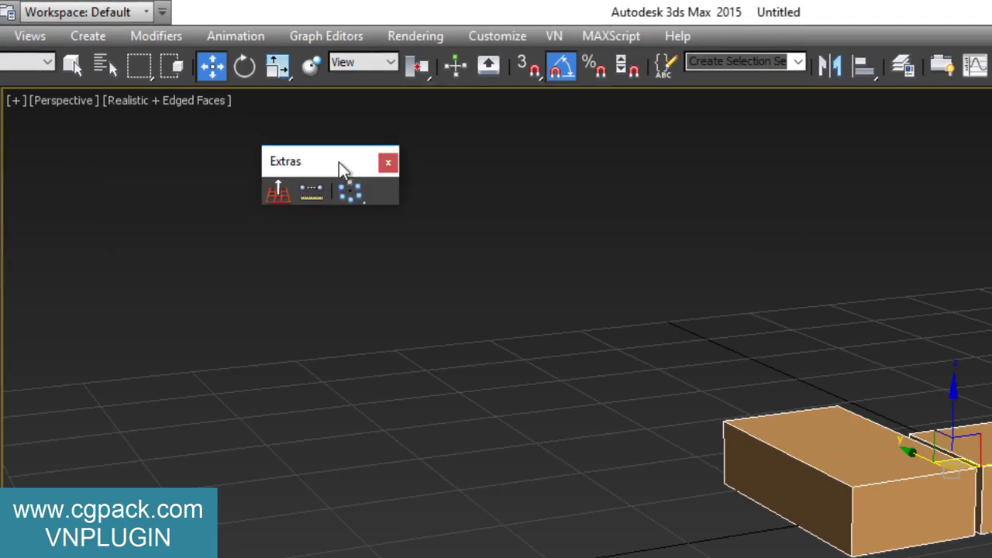
pyautogui.click(351, 192)
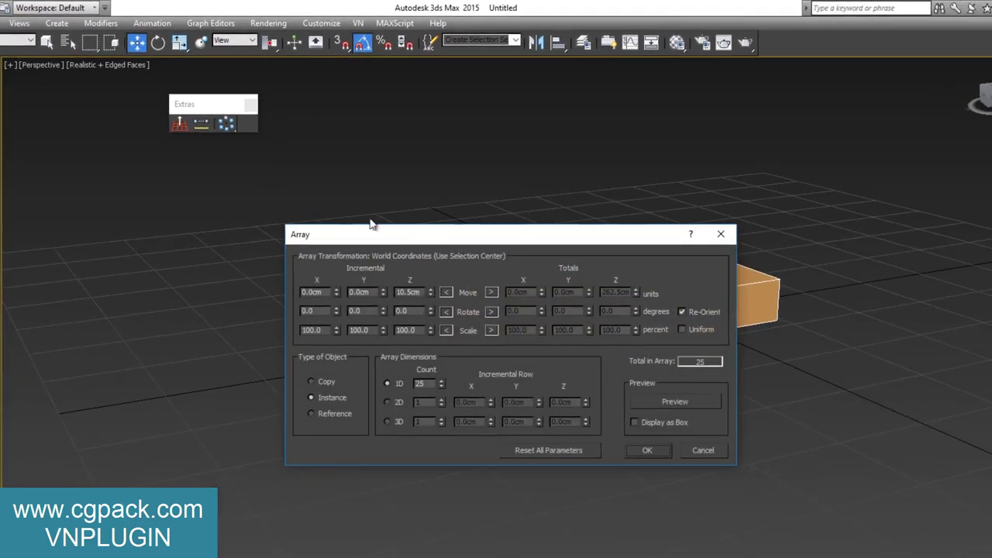
# - Set the array's incremental move to -31 cm in X and 0 in Z, previewing the copies
pyautogui.moveTo(384, 232); pyautogui.dragTo(104, 91)
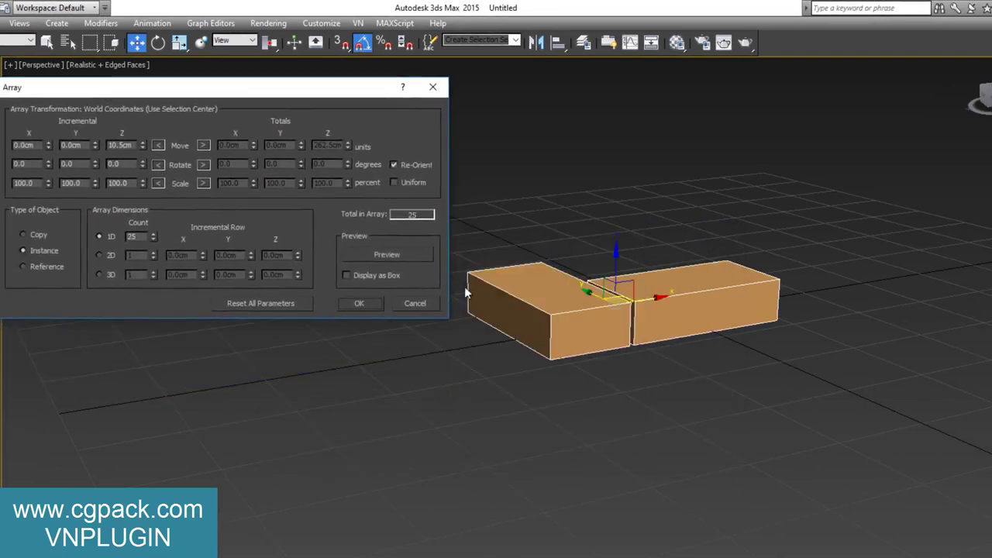
pyautogui.moveTo(467, 291); pyautogui.dragTo(480, 391, button='middle')
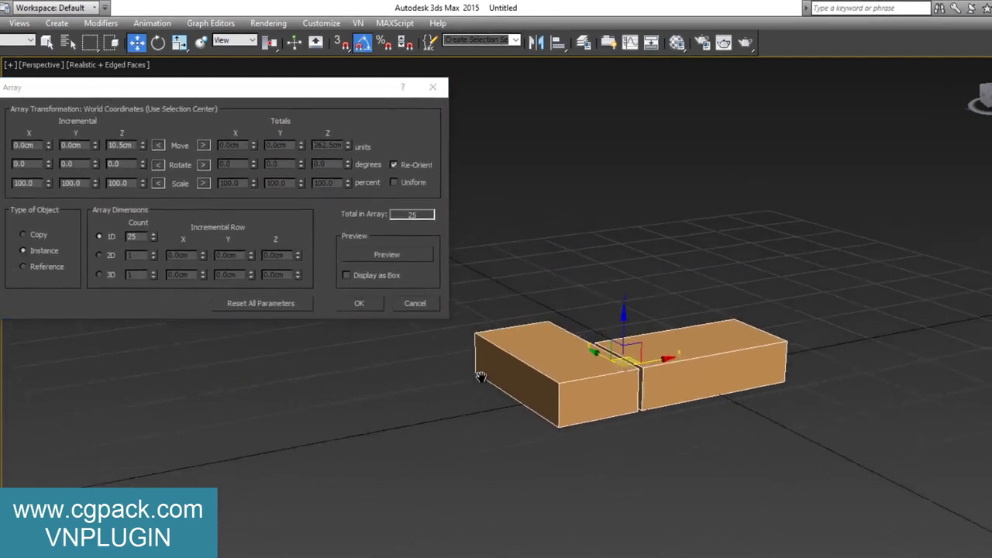
pyautogui.click(380, 255)
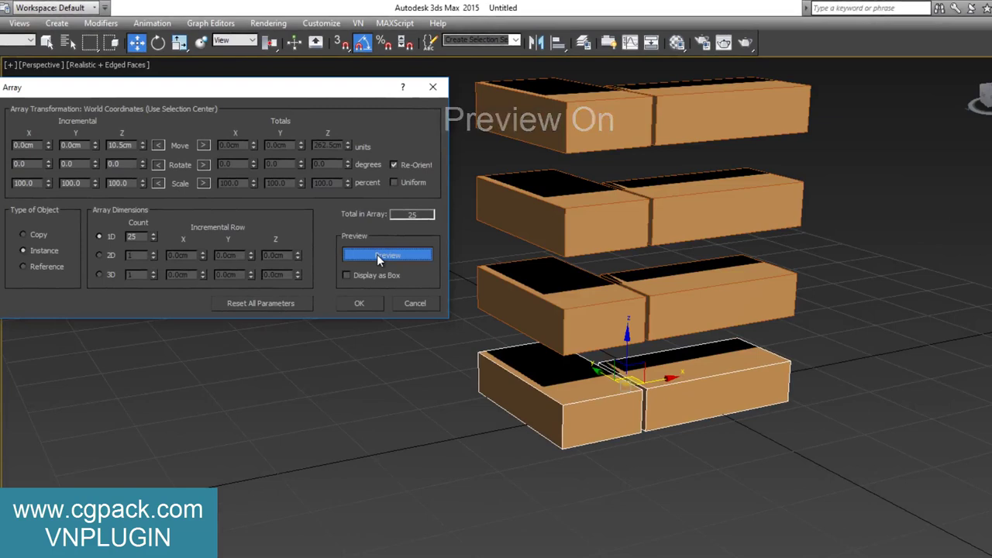
pyautogui.rightClick(141, 145)
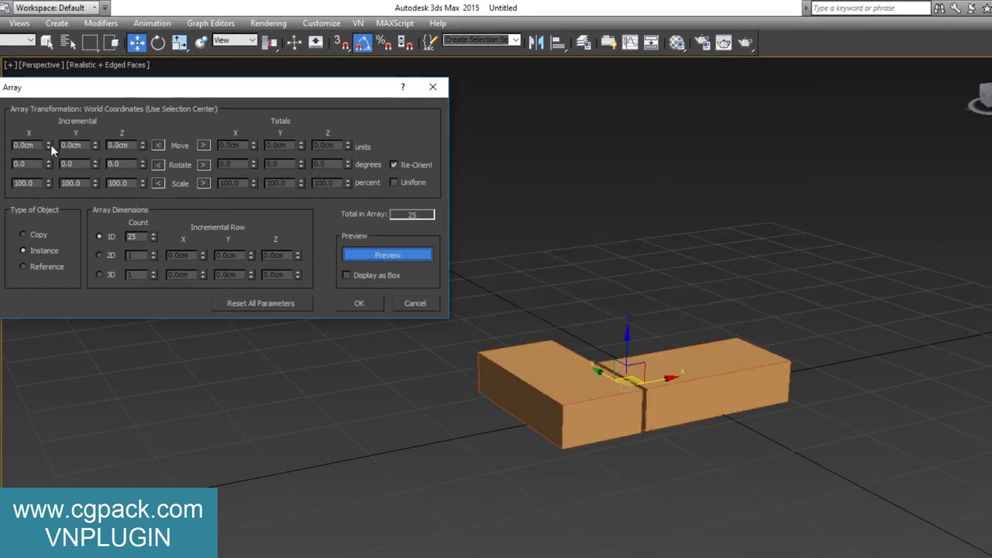
pyautogui.moveTo(50, 145); pyautogui.dragTo(51, 172)
pyautogui.keyDown('alt'); pyautogui.moveTo(438, 399); pyautogui.dragTo(656, 393, button='middle'); pyautogui.keyUp('alt')
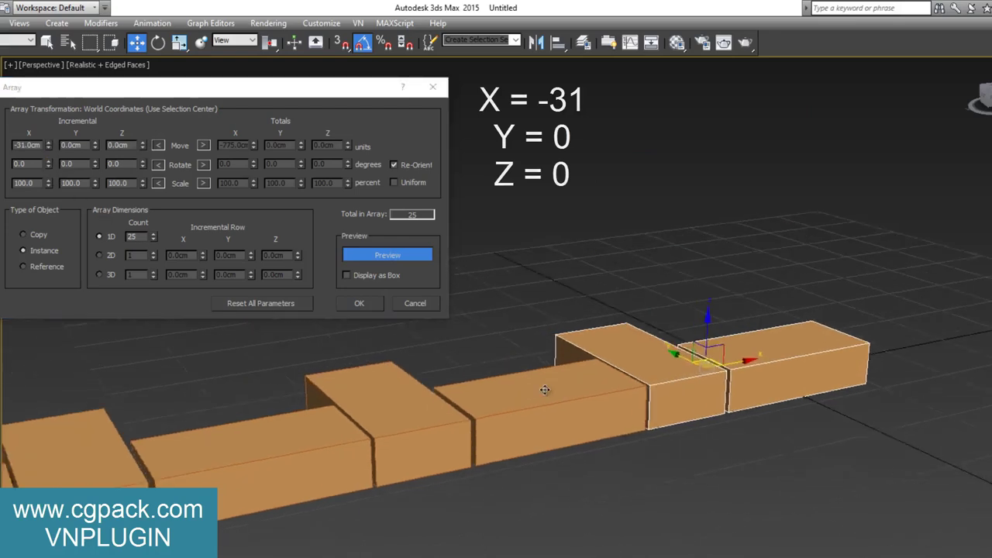
pyautogui.scroll(-2, 656, 392)
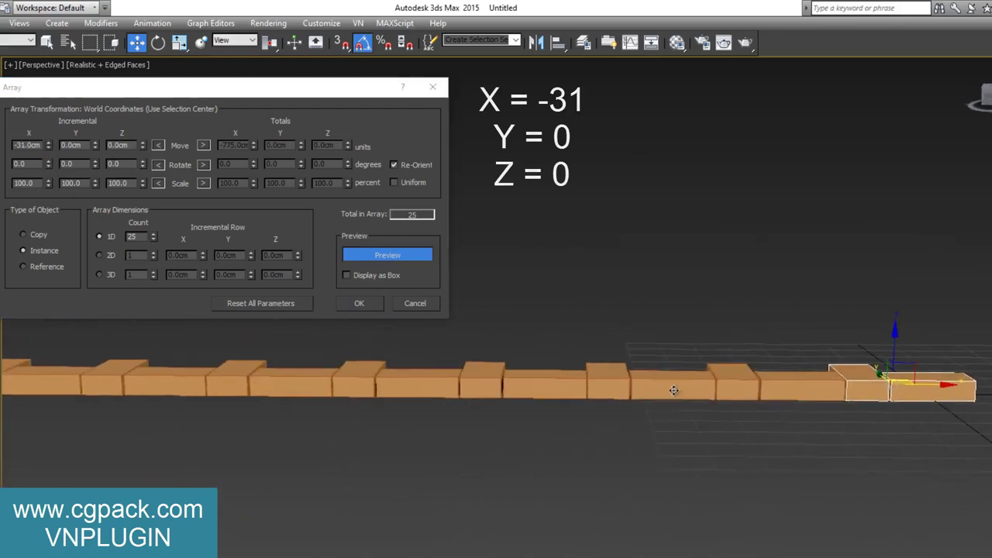
pyautogui.scroll(-2, 496, 397)
pyautogui.scroll(-2, 503, 399)
pyautogui.scroll(-2, 519, 402)
pyautogui.scroll(-1, 519, 402)
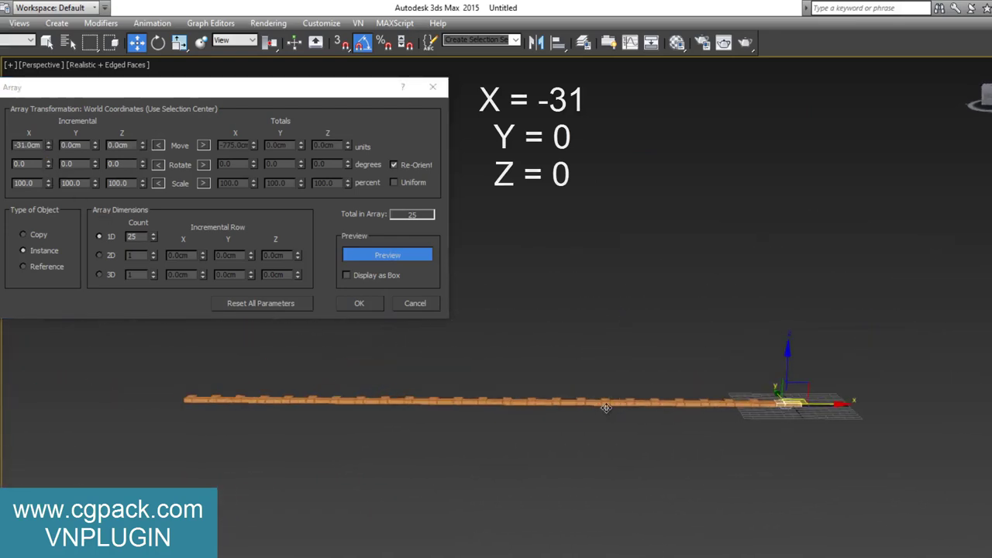
pyautogui.scroll(2, 440, 378)
# - Set the 1D count to 20 instances and apply the brick row
pyautogui.click(138, 236)
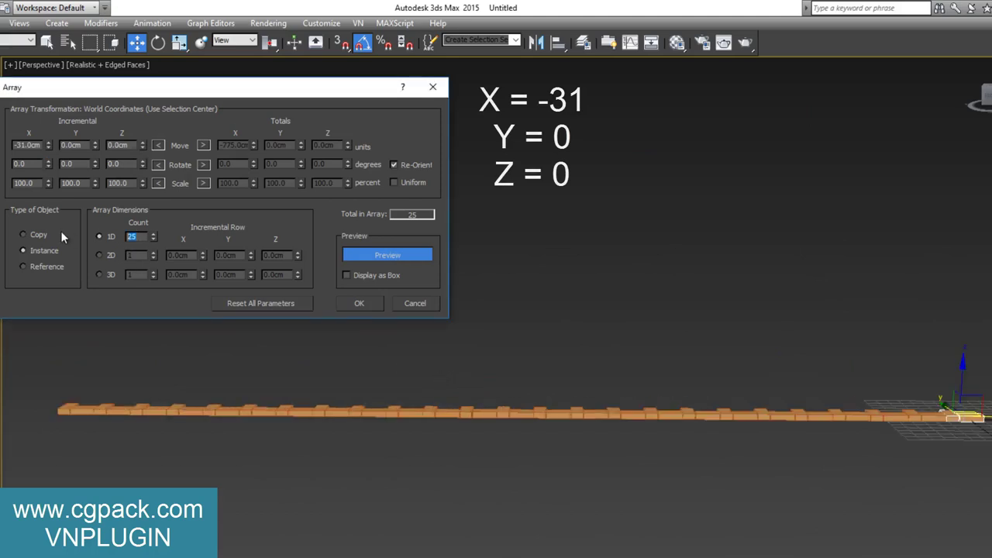
pyautogui.write('1')
pyautogui.write('8')
pyautogui.press('Return')
pyautogui.keyDown('alt'); pyautogui.moveTo(687, 441); pyautogui.dragTo(635, 431, button='middle'); pyautogui.keyUp('alt')
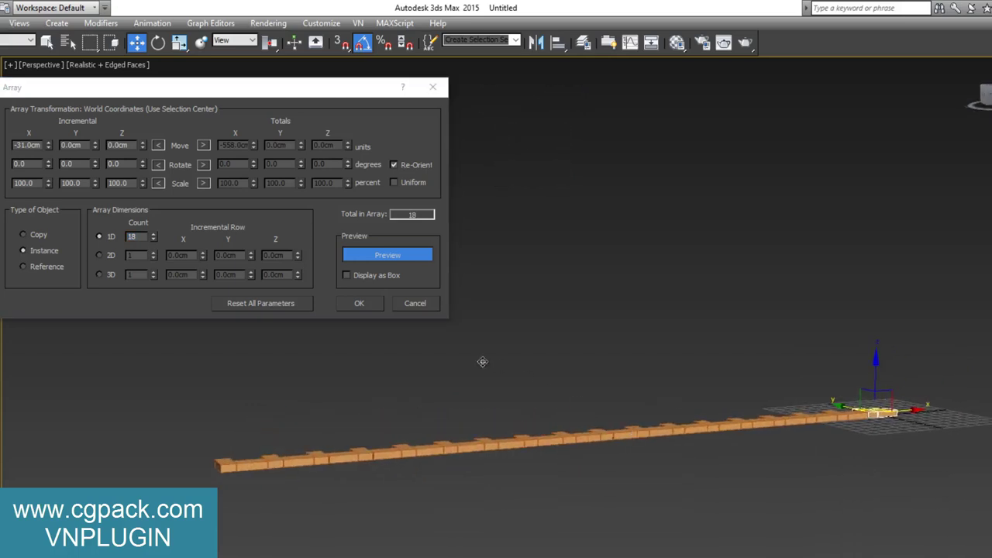
pyautogui.click(141, 240)
pyautogui.write('2')
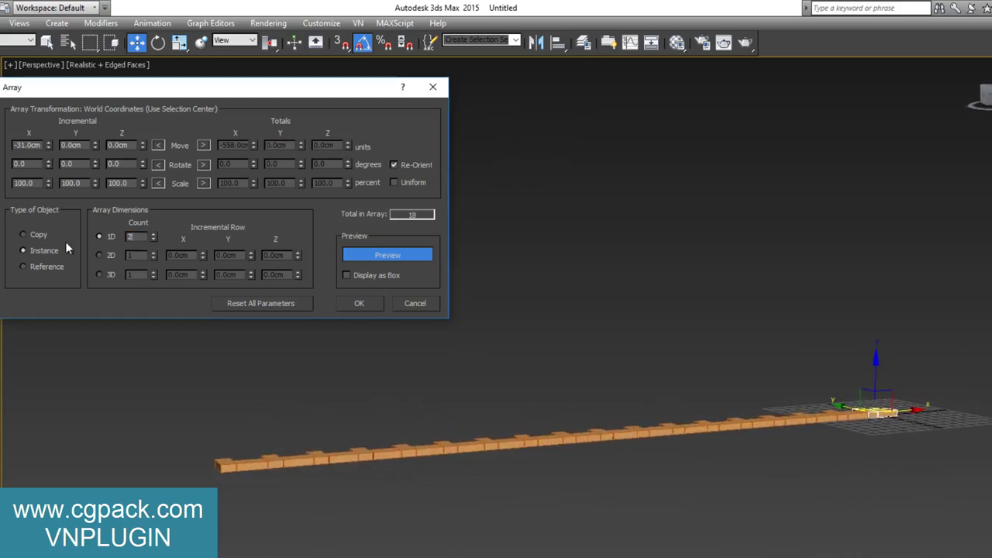
pyautogui.write('0')
pyautogui.press('Return')
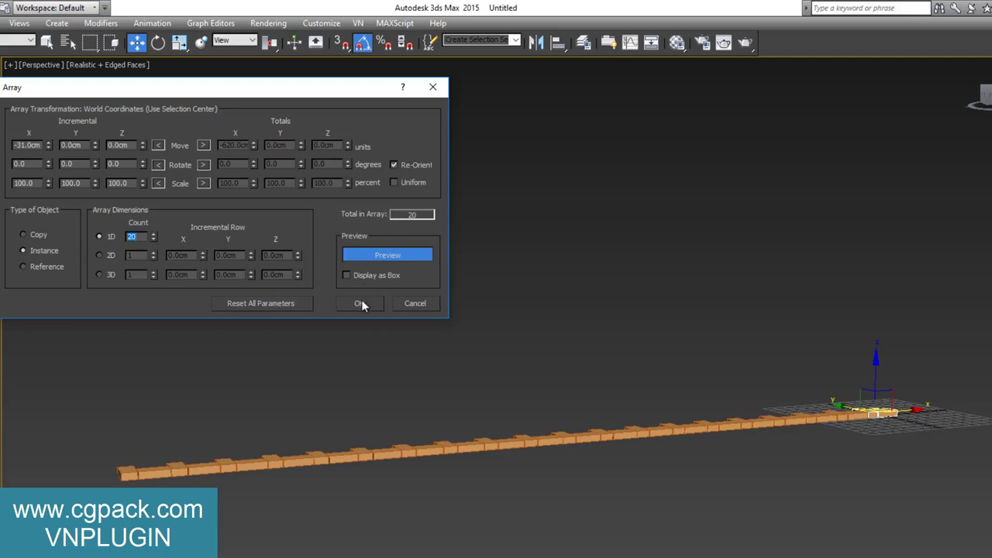
pyautogui.click(360, 300)
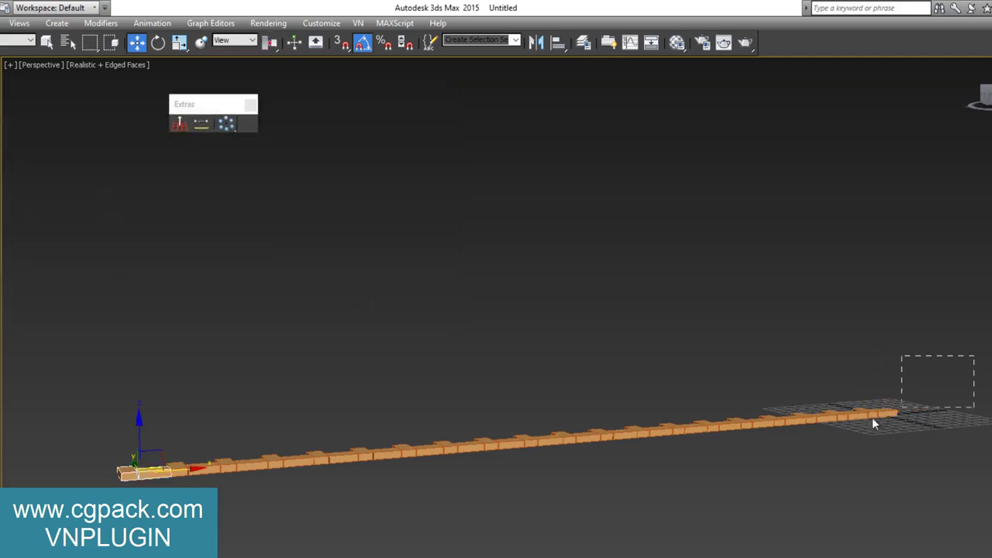
# - Shift-clone the whole brick row upward in the Left view onto the first row
pyautogui.moveTo(99, 356); pyautogui.dragTo(974, 509)
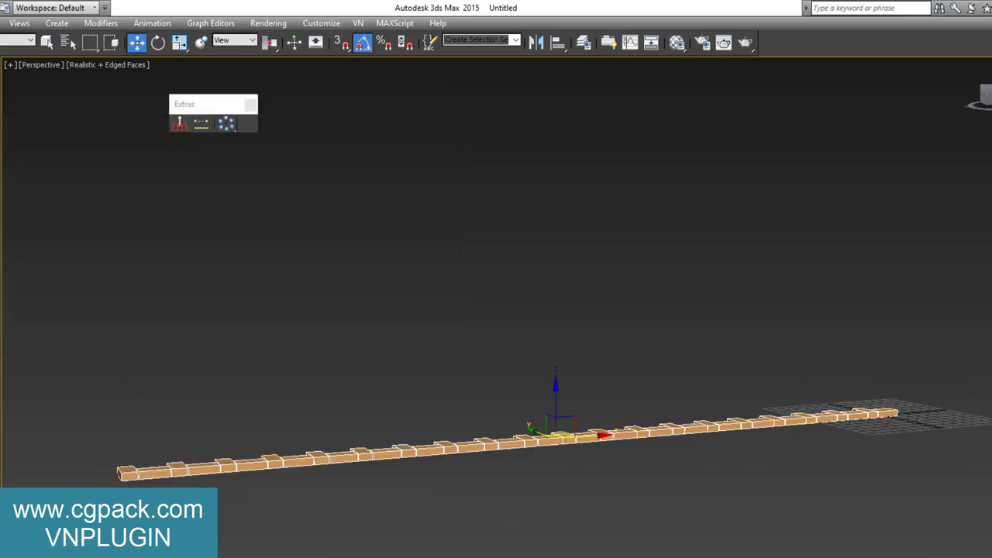
pyautogui.hotkey('alt', 'w')
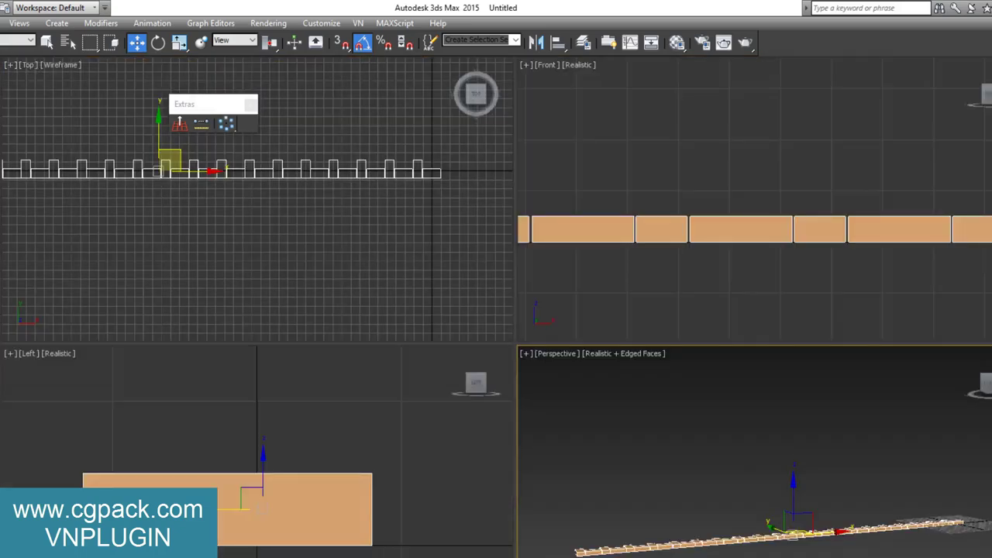
pyautogui.click(370, 504)
pyautogui.hotkey('alt', 'w')
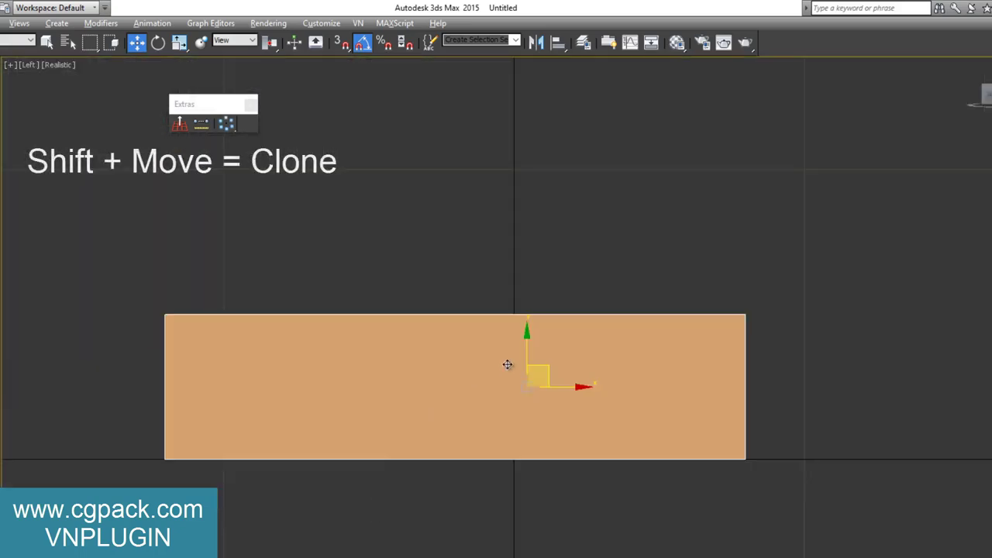
pyautogui.keyDown('shift'); pyautogui.moveTo(507, 364); pyautogui.dragTo(547, 200); pyautogui.keyUp('shift')
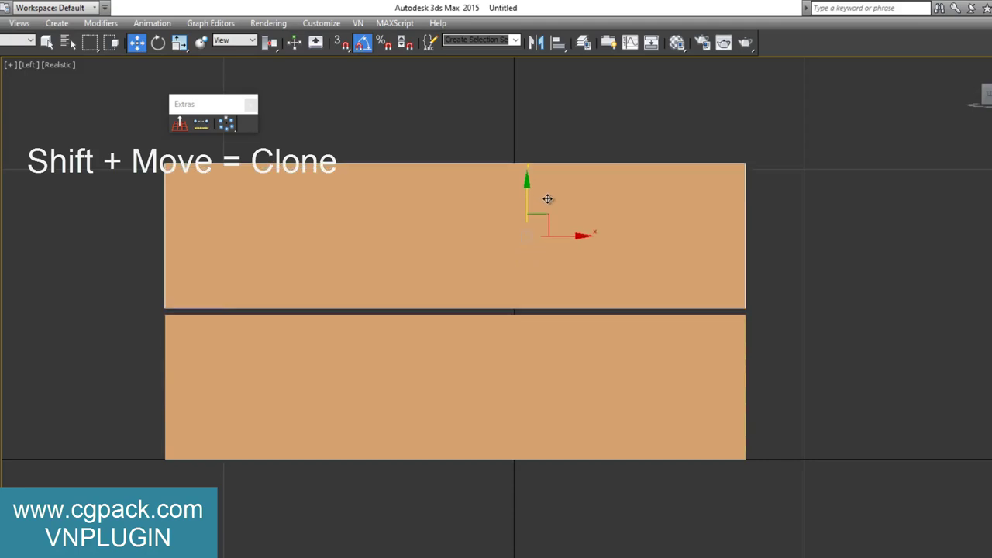
pyautogui.keyDown('shift'); pyautogui.moveTo(548, 200); pyautogui.dragTo(548, 198); pyautogui.keyUp('shift')
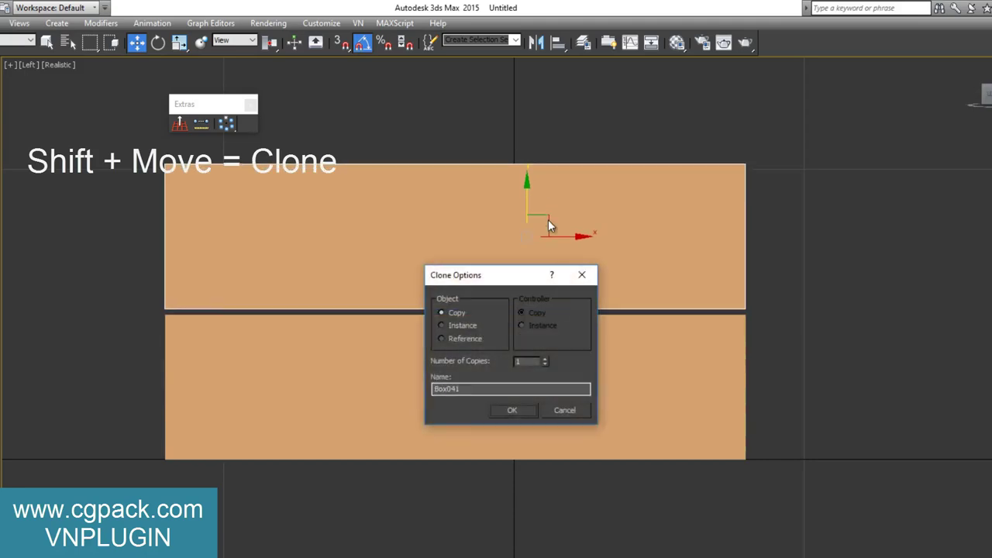
pyautogui.click(512, 410)
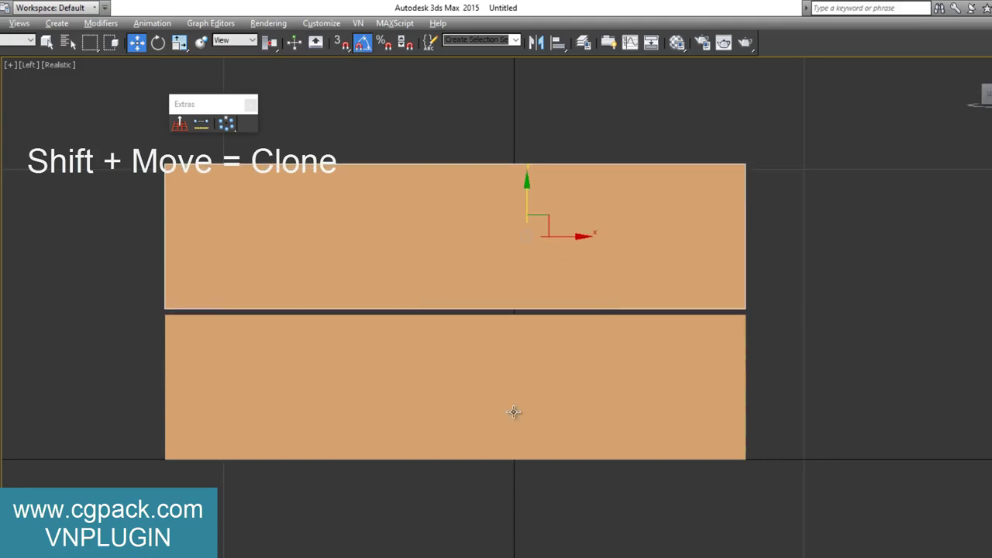
# - Offset the top row along X in the Front view to stagger joints, then select both rows
pyautogui.hotkey('alt', 'w')
pyautogui.hotkey('alt', 'w')
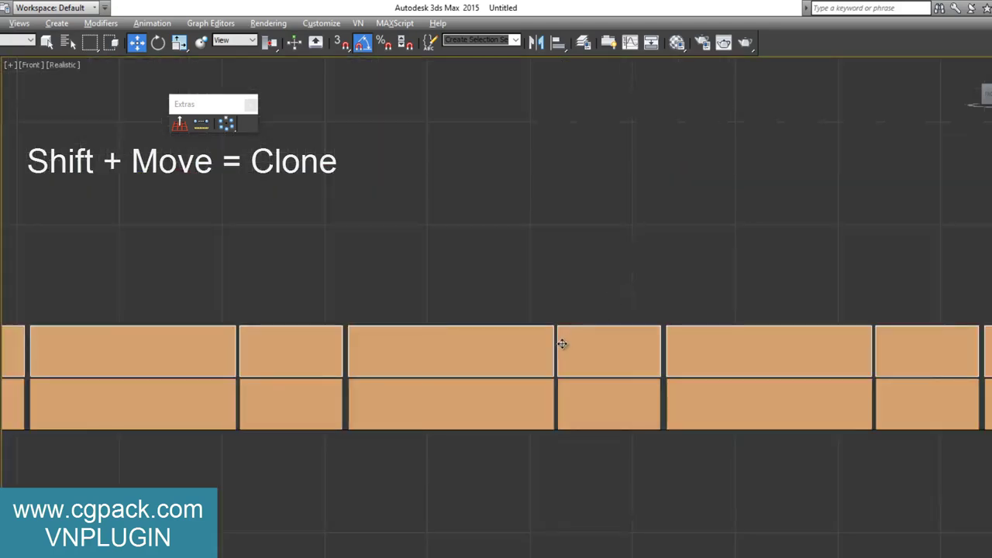
pyautogui.scroll(-5, 562, 343)
pyautogui.scroll(5, 308, 347)
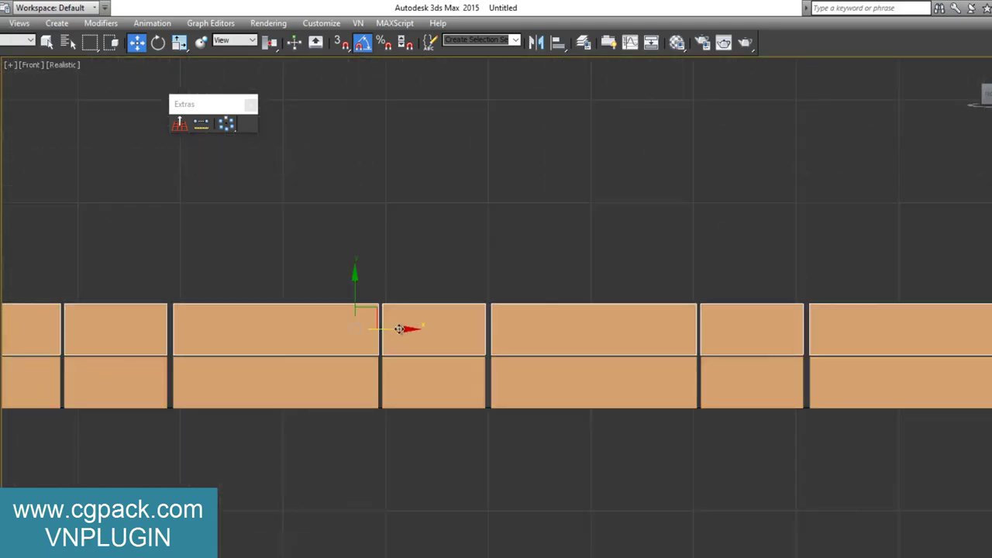
pyautogui.moveTo(399, 328); pyautogui.dragTo(549, 328)
pyautogui.hotkey('alt', 'w')
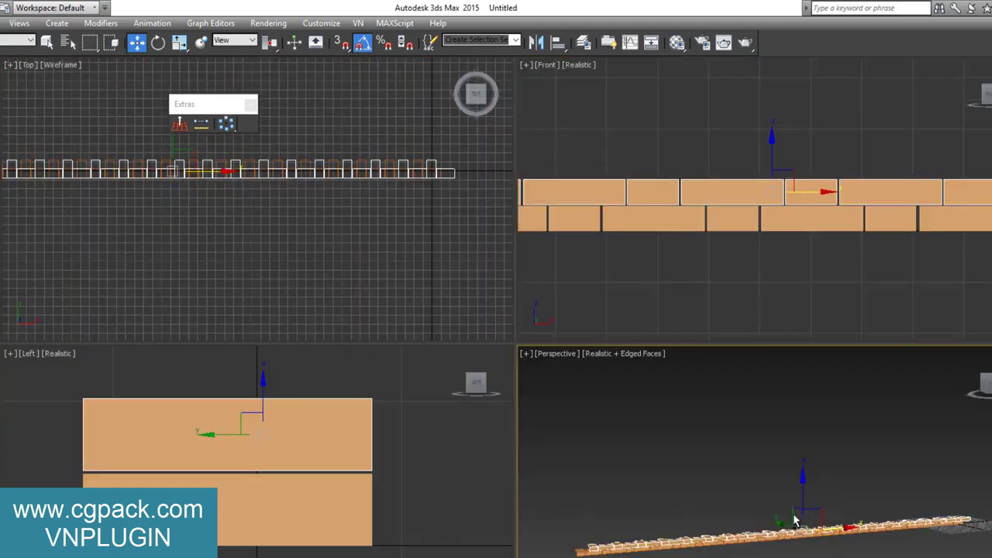
pyautogui.rightClick(798, 521)
pyautogui.hotkey('alt', 'w')
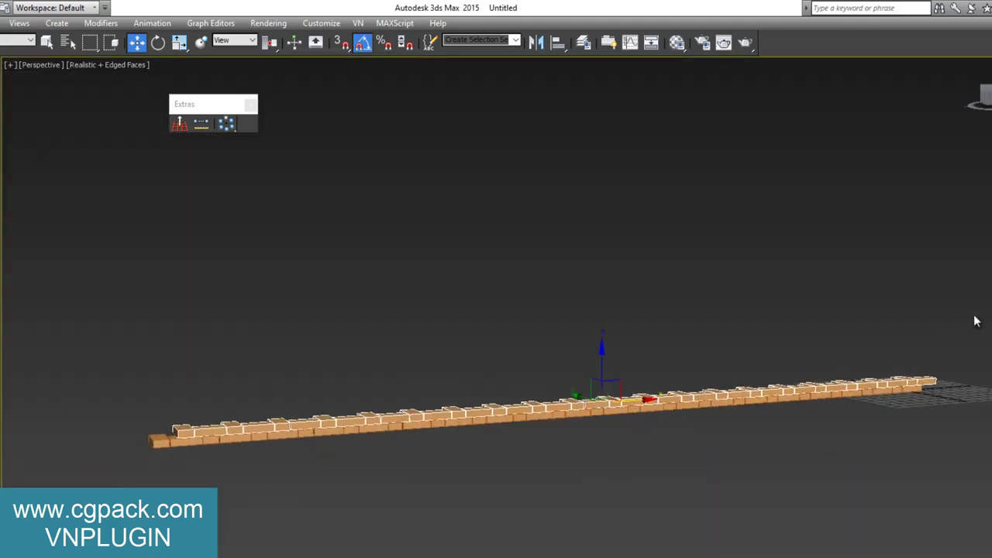
pyautogui.moveTo(976, 321); pyautogui.dragTo(559, 448)
pyautogui.moveTo(173, 478); pyautogui.dragTo(175, 477)
pyautogui.scroll(4, 561, 416)
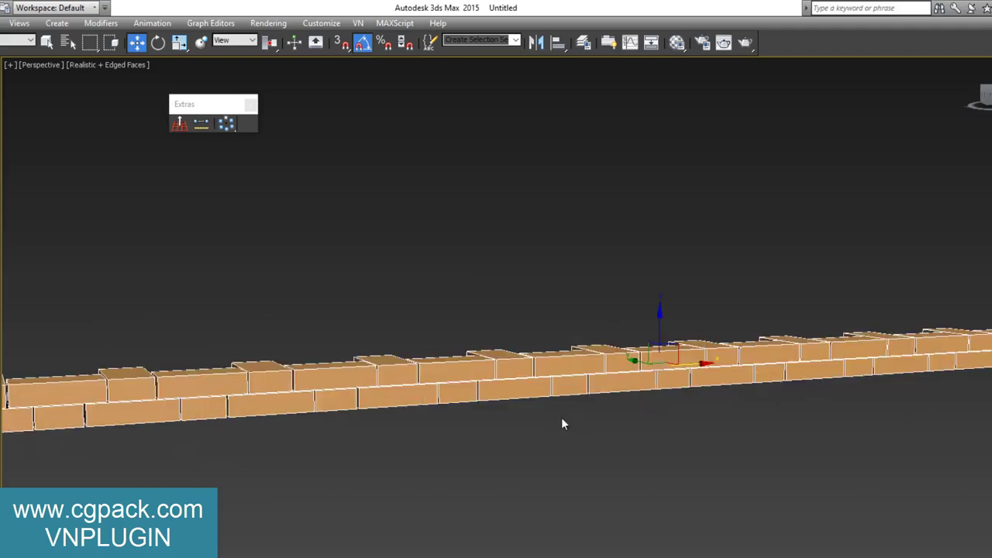
pyautogui.scroll(1, 571, 387)
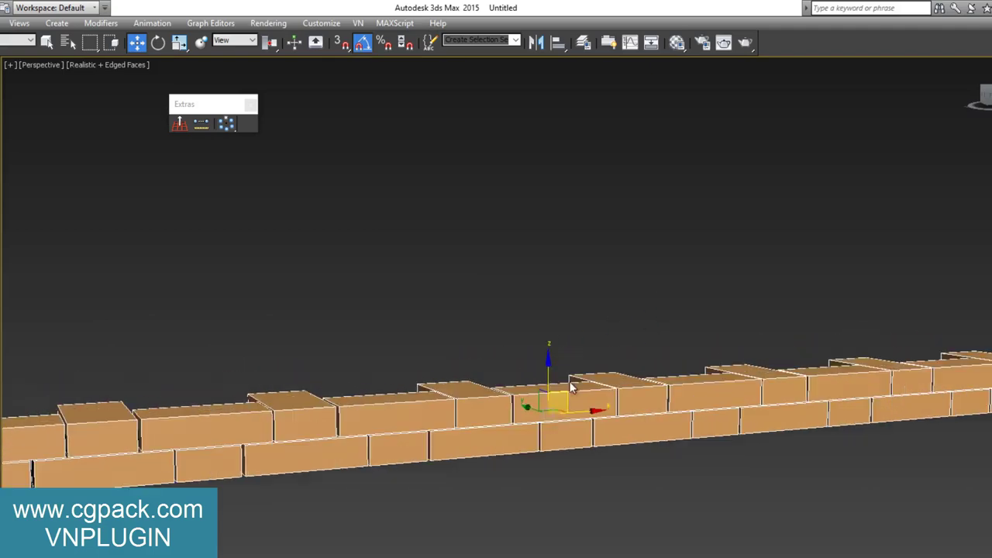
# - In the Array dialog, reset Move X to 0 and set Move Z to 10.5 cm
pyautogui.click(226, 125)
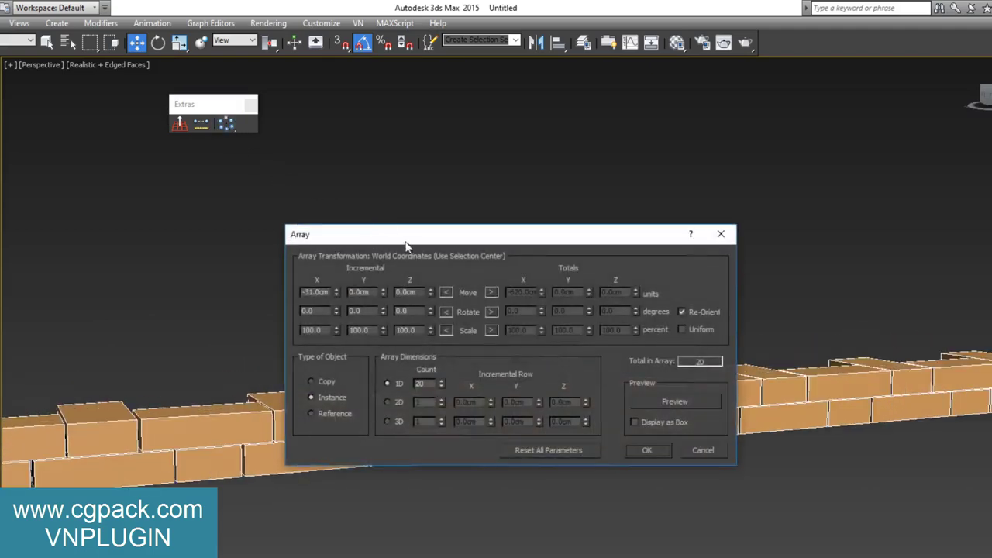
pyautogui.moveTo(405, 241); pyautogui.dragTo(96, 102)
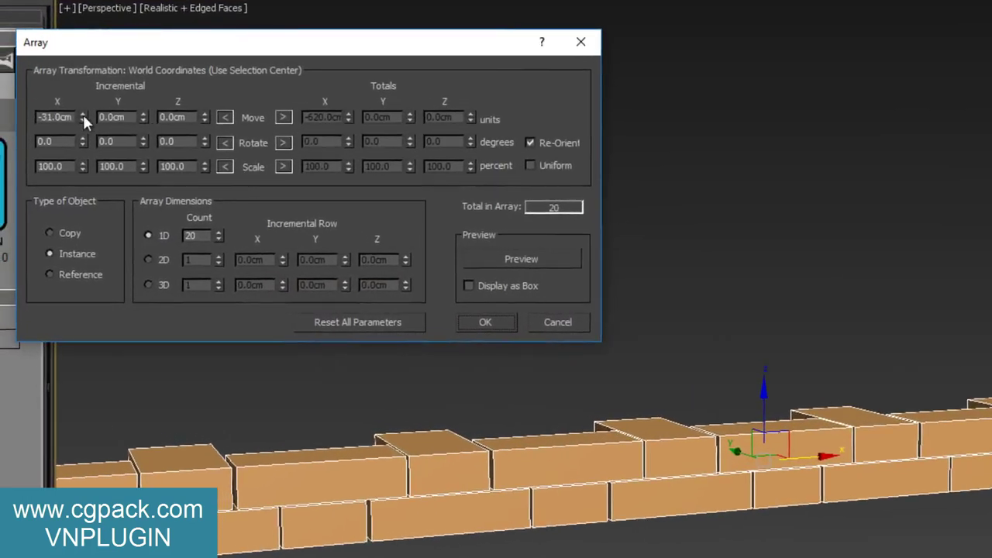
pyautogui.rightClick(56, 131)
pyautogui.click(512, 263)
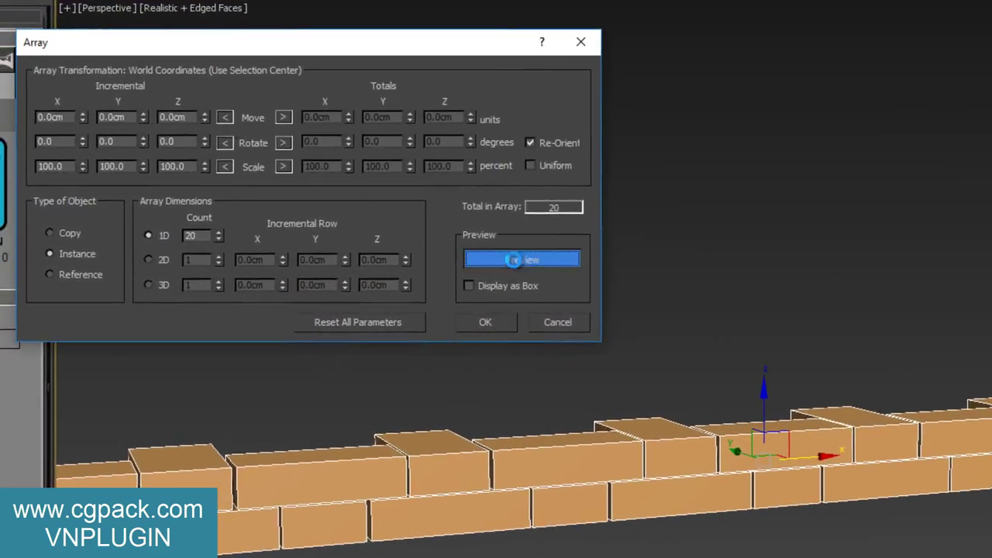
pyautogui.moveTo(206, 115); pyautogui.dragTo(208, 109)
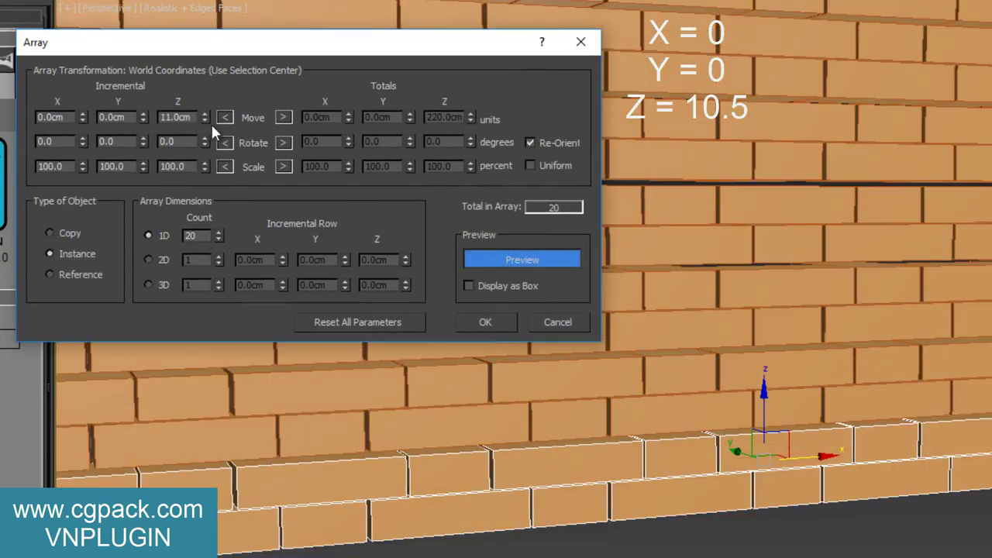
pyautogui.doubleClick(192, 118)
pyautogui.write('10.5')
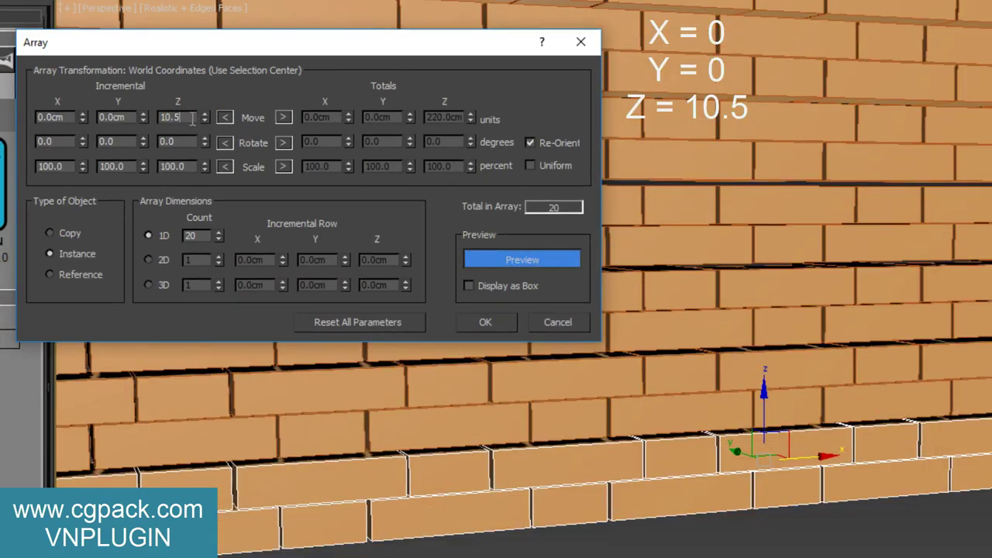
pyautogui.press('Return')
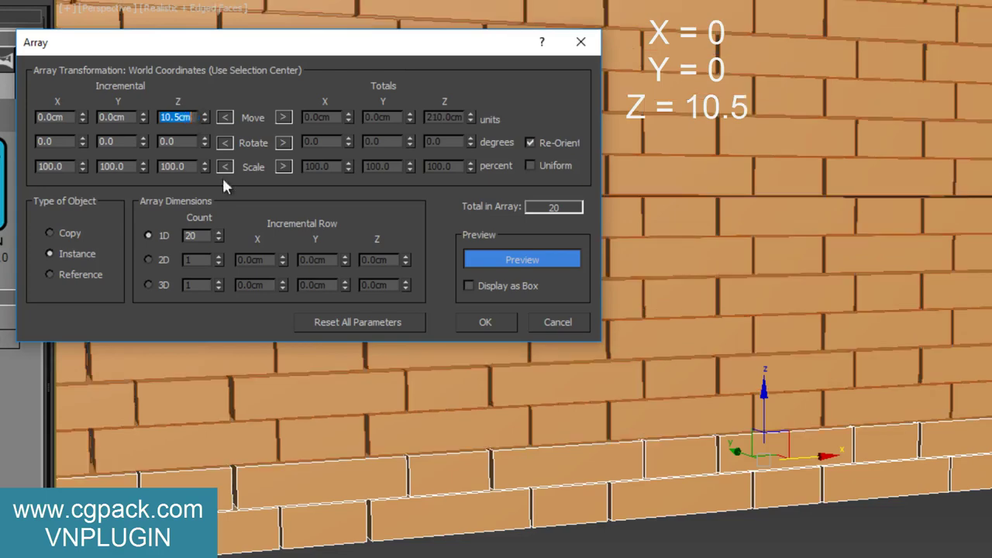
# - Set the 1D count to 30 layers, preview, and apply the stacked wall
pyautogui.scroll(-3, 716, 494)
pyautogui.scroll(-4, 721, 490)
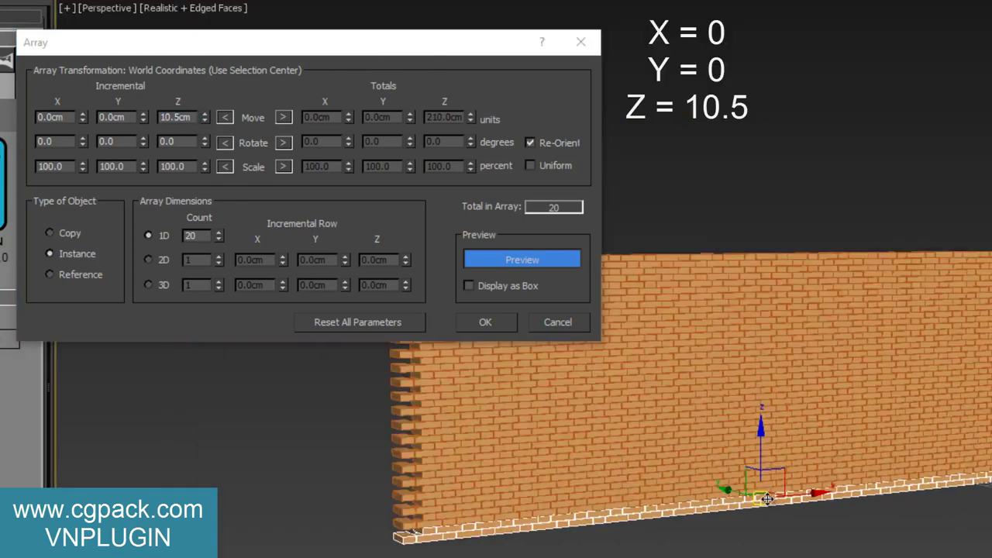
pyautogui.scroll(-2, 728, 482)
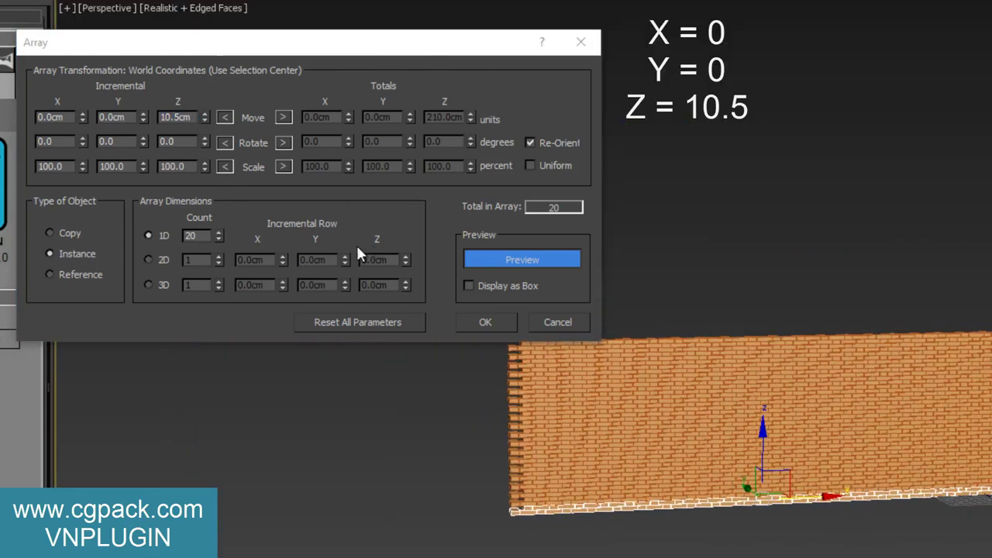
pyautogui.write('30')
pyautogui.press('Return')
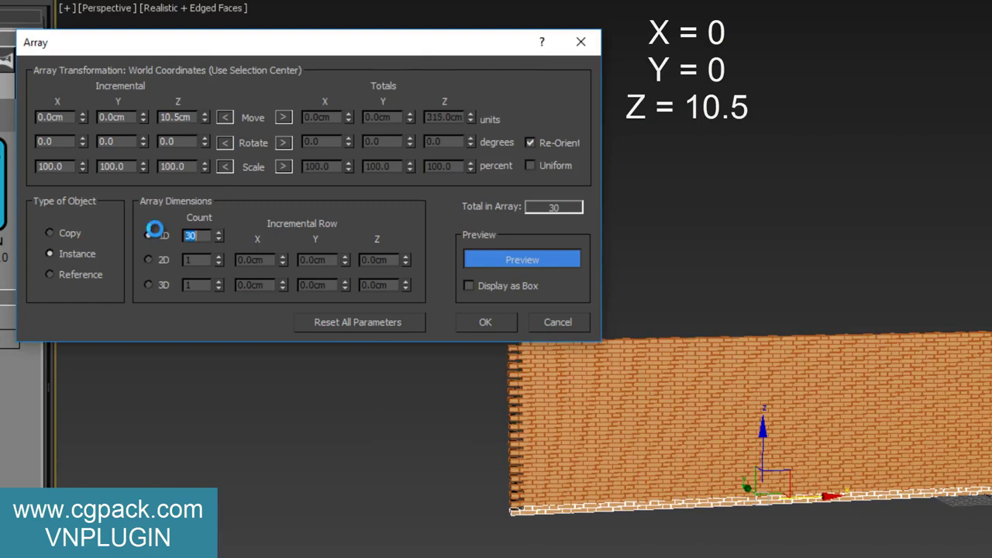
pyautogui.click(154, 233)
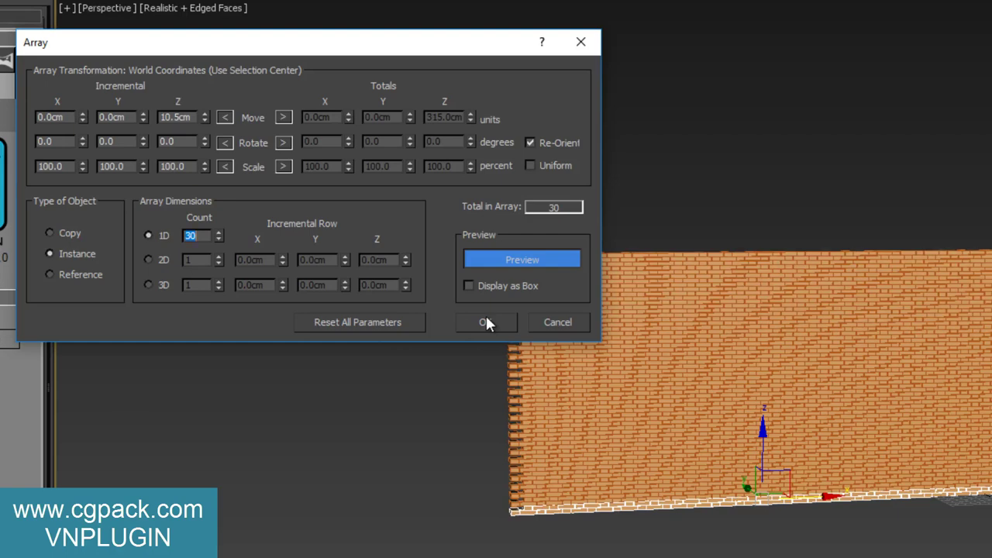
pyautogui.click(486, 319)
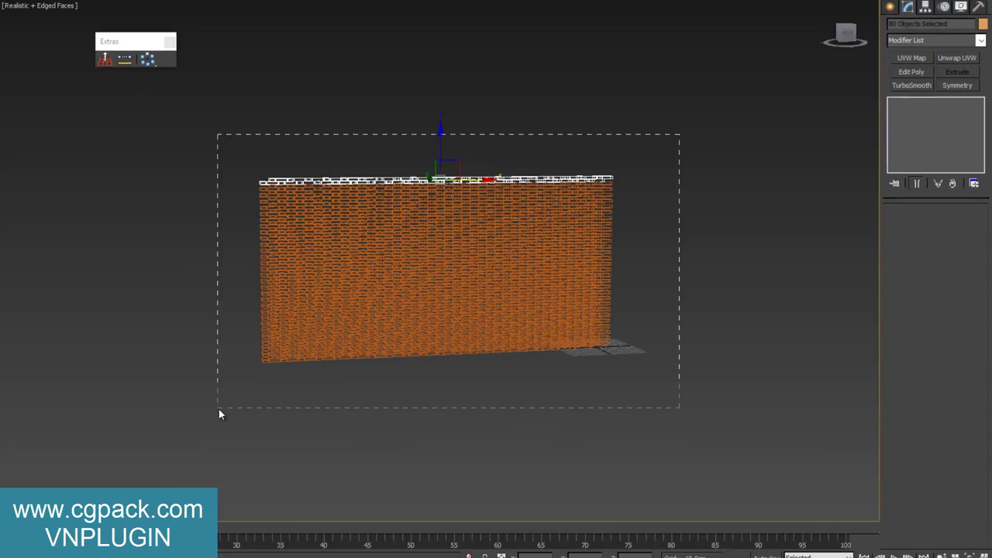
# - Select the whole 2400-brick wall and convert it to Editable Poly via the right-click menu
pyautogui.moveTo(219, 409); pyautogui.dragTo(218, 409)
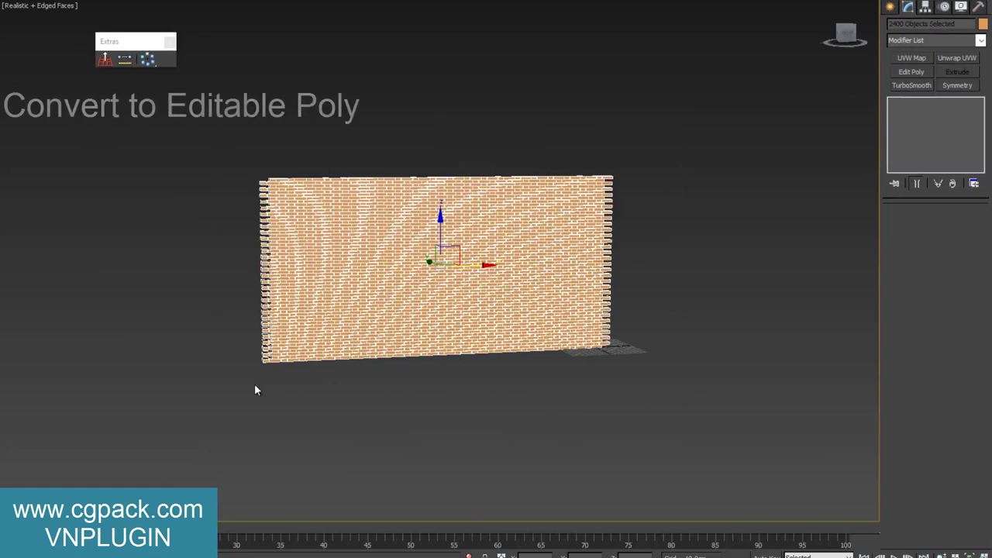
pyautogui.rightClick(372, 229)
pyautogui.moveTo(429, 345)
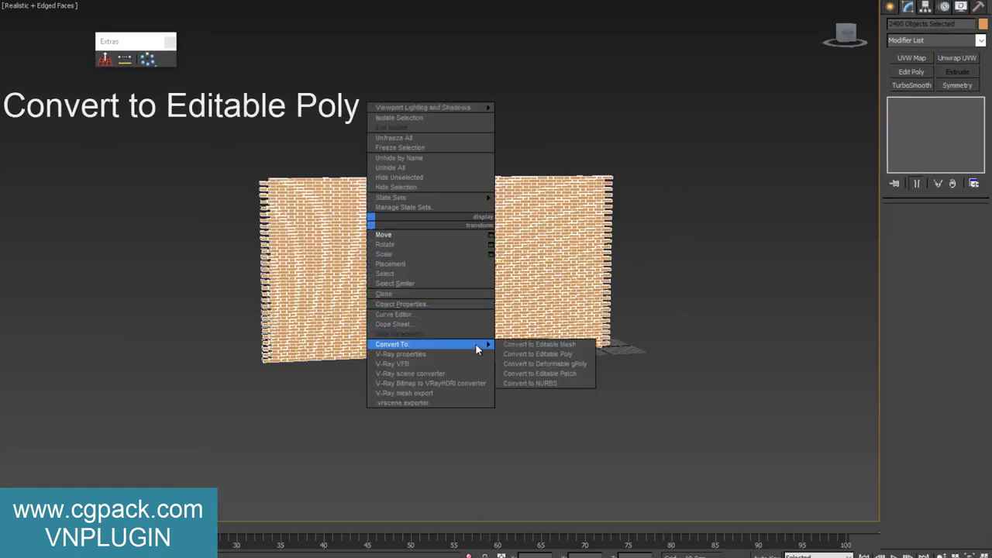
pyautogui.click(548, 354)
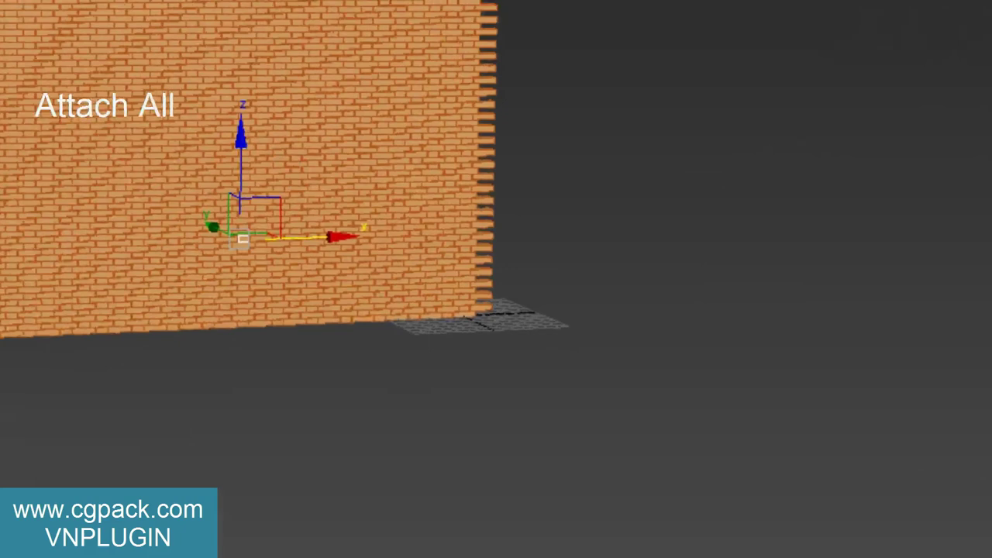
# - Attach every box from Box001 through Box2400 using Attach List into one Editable Poly
pyautogui.click(818, 427)
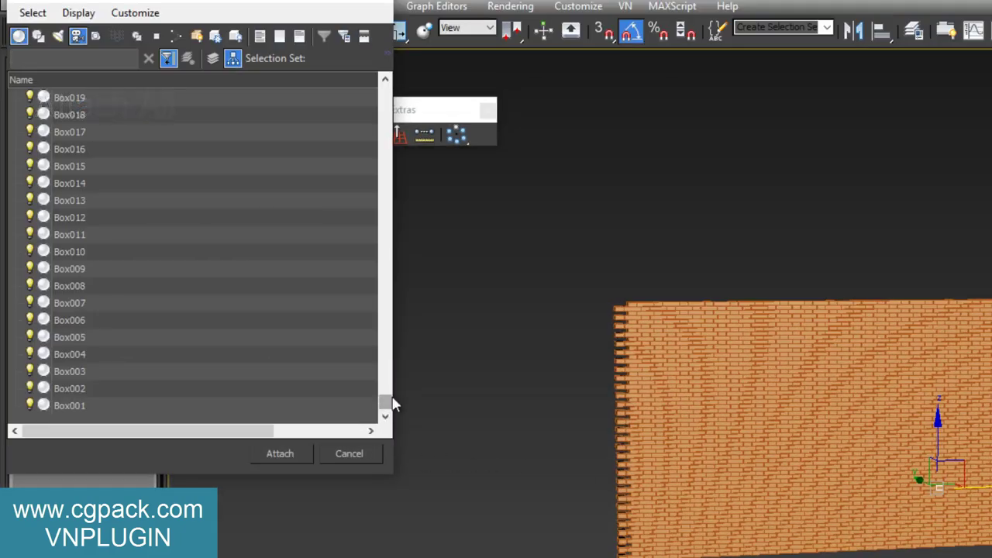
pyautogui.moveTo(385, 403); pyautogui.dragTo(345, 95)
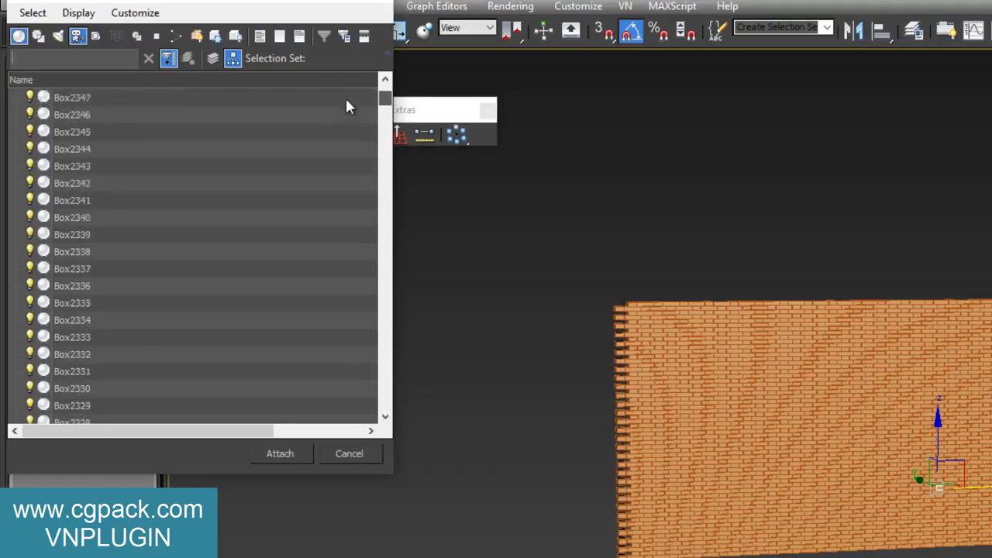
pyautogui.click(69, 98)
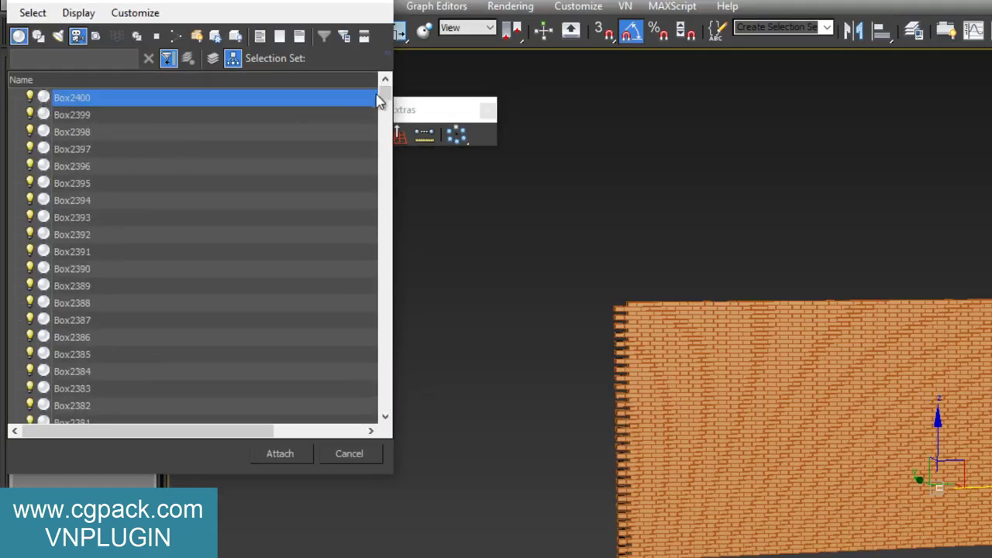
pyautogui.moveTo(384, 94); pyautogui.dragTo(385, 406)
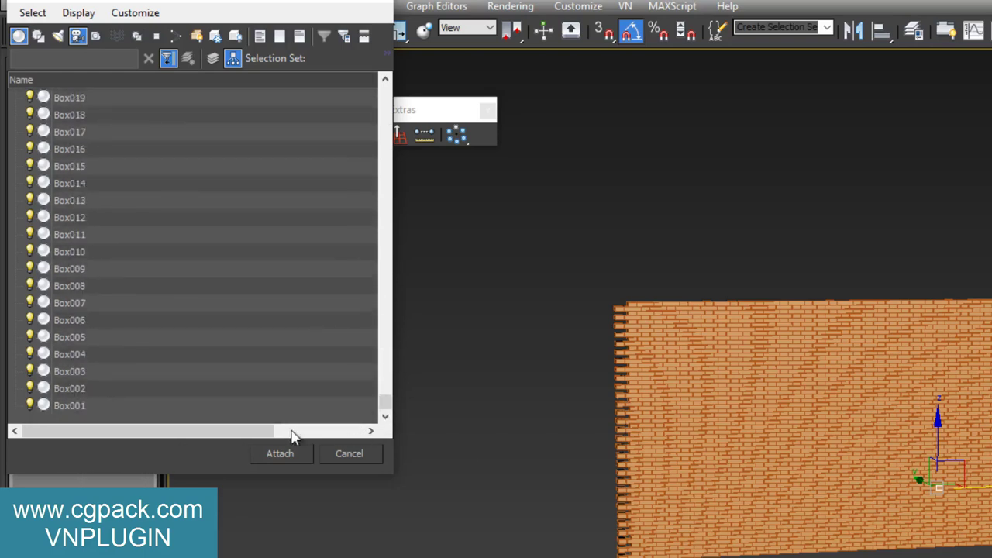
pyautogui.keyDown('shift'); pyautogui.click(78, 406); pyautogui.keyUp('shift')
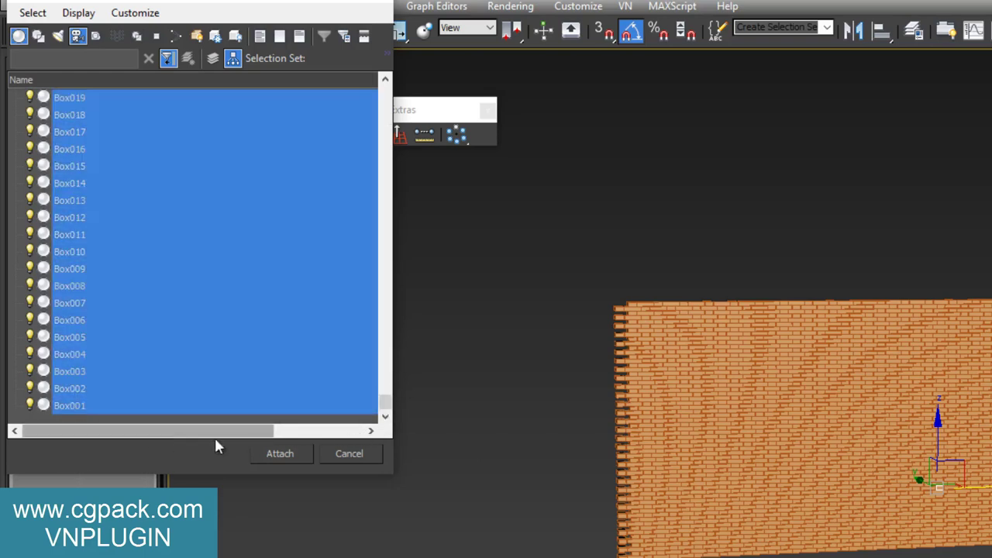
pyautogui.click(279, 453)
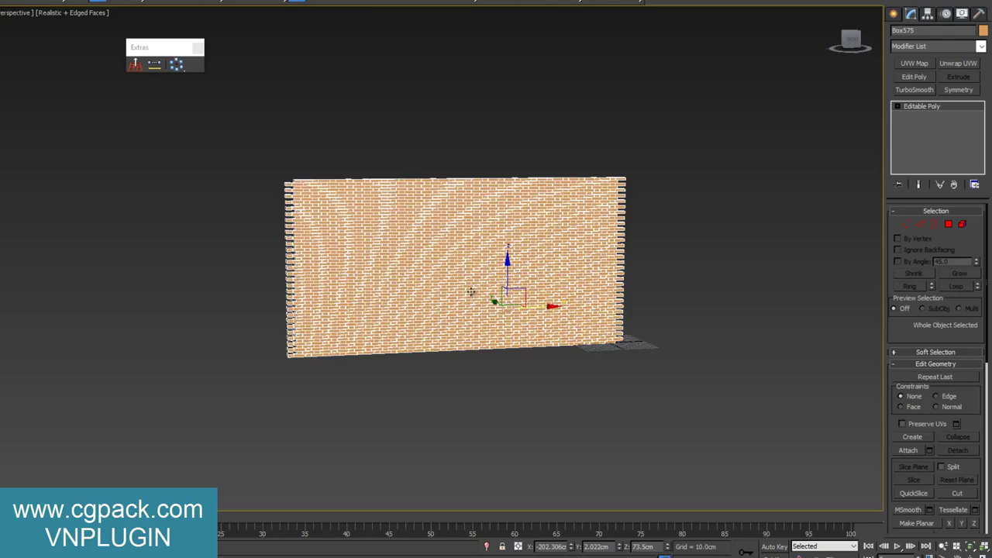
# - Nudge the wall and add a Displace modifier from the Modifier List
pyautogui.moveTo(578, 304); pyautogui.dragTo(576, 302)
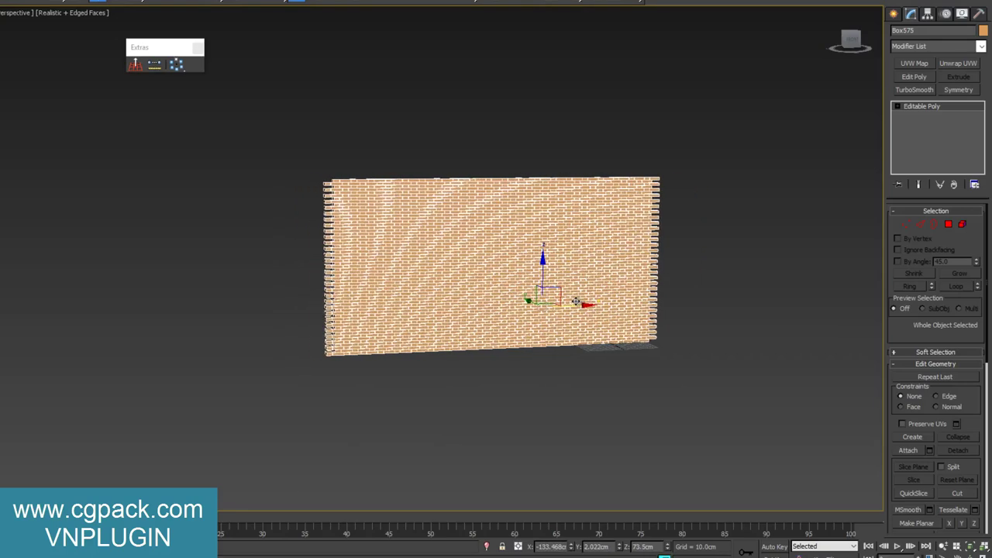
pyautogui.scroll(3, 548, 304)
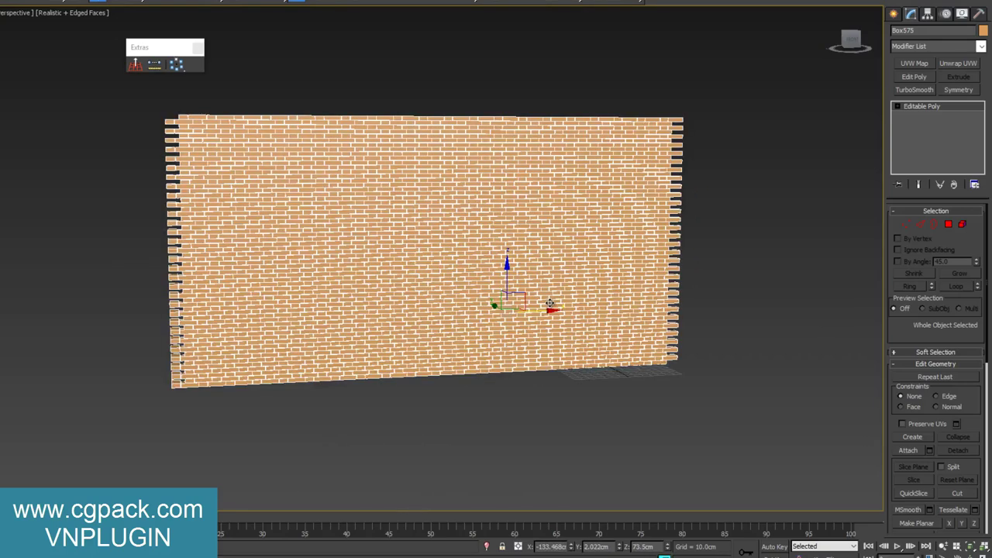
pyautogui.click(981, 47)
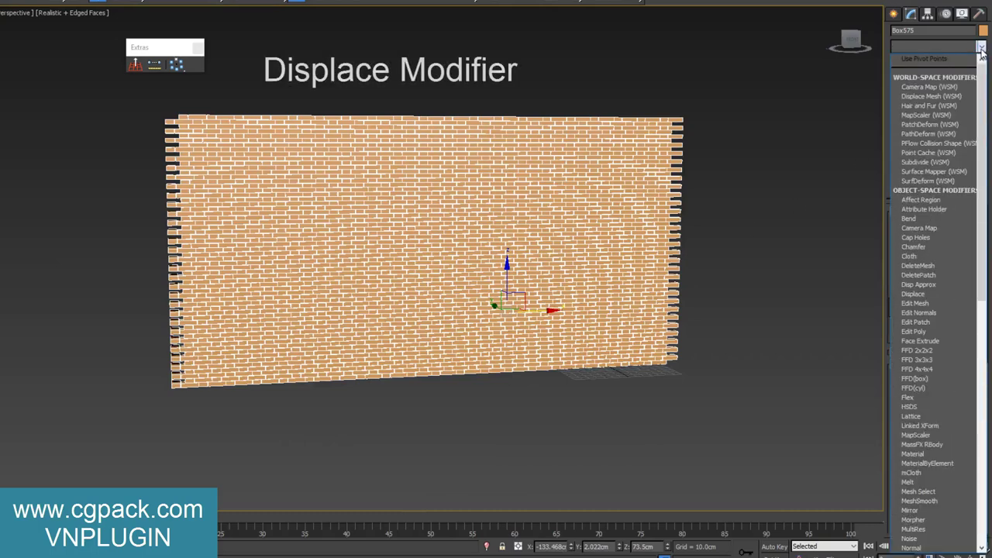
pyautogui.scroll(-1, 983, 88)
pyautogui.scroll(-2, 983, 88)
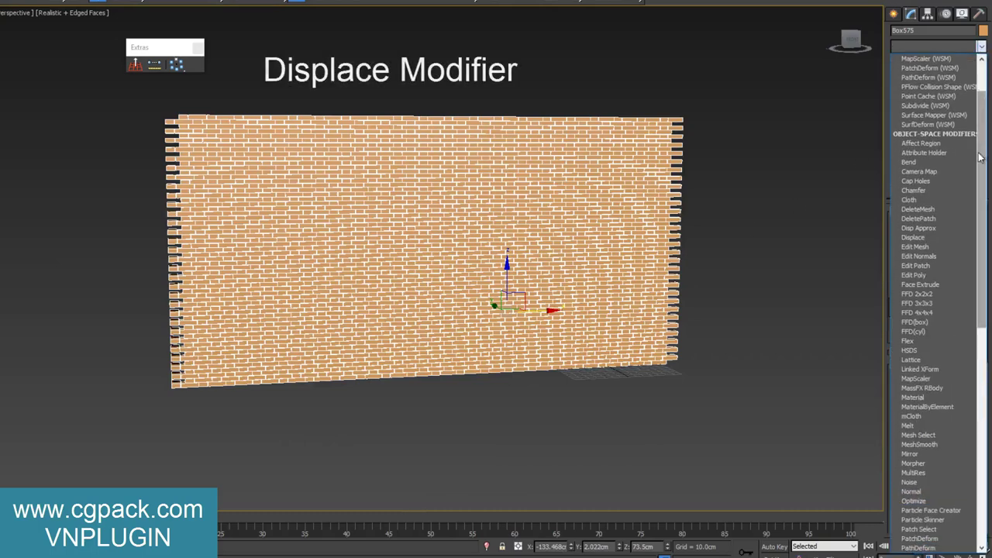
pyautogui.click(931, 238)
# - Align the Displace map to X and fit it to the wall
pyautogui.keyDown('alt'); pyautogui.moveTo(628, 243); pyautogui.dragTo(553, 252, button='middle'); pyautogui.keyUp('alt')
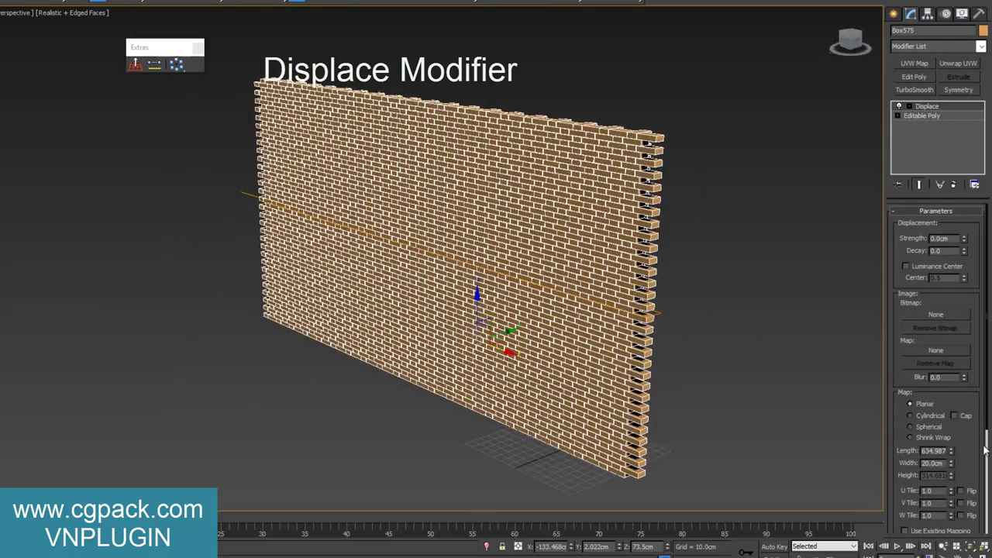
pyautogui.scroll(-3, 976, 411)
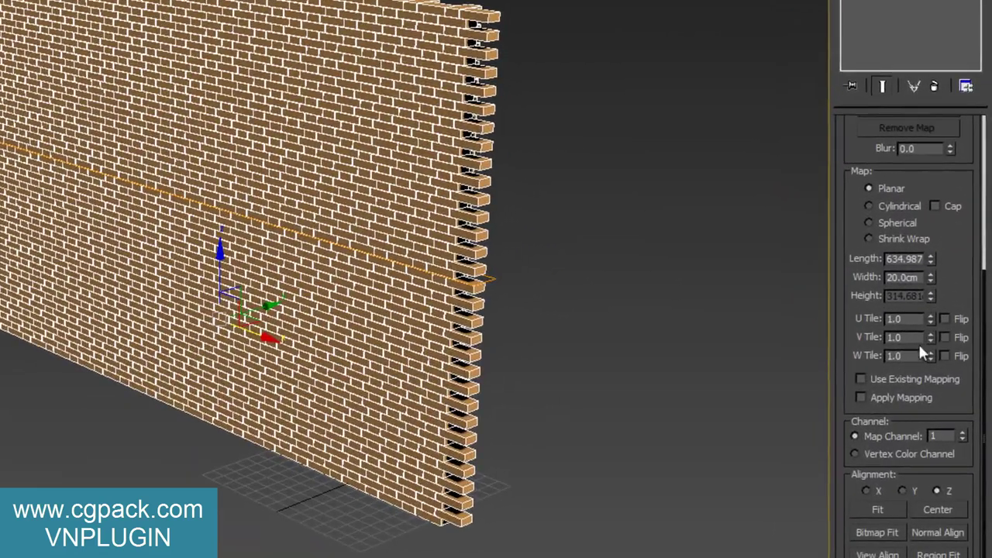
pyautogui.click(902, 491)
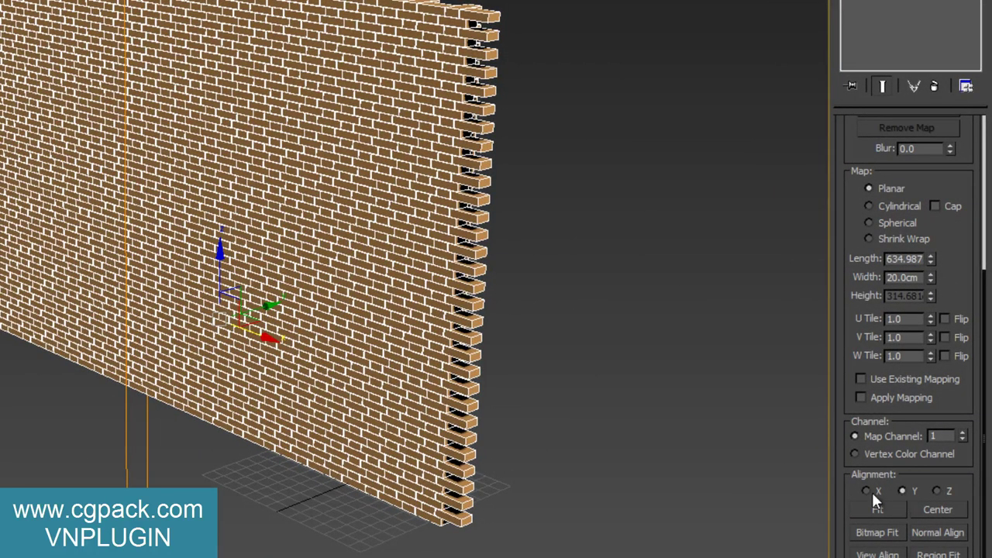
pyautogui.click(866, 492)
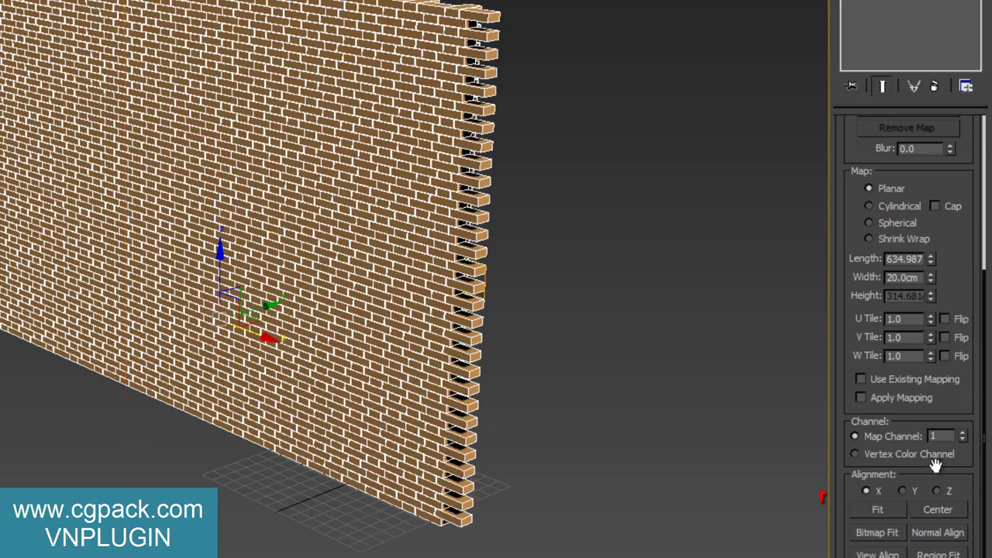
pyautogui.click(883, 509)
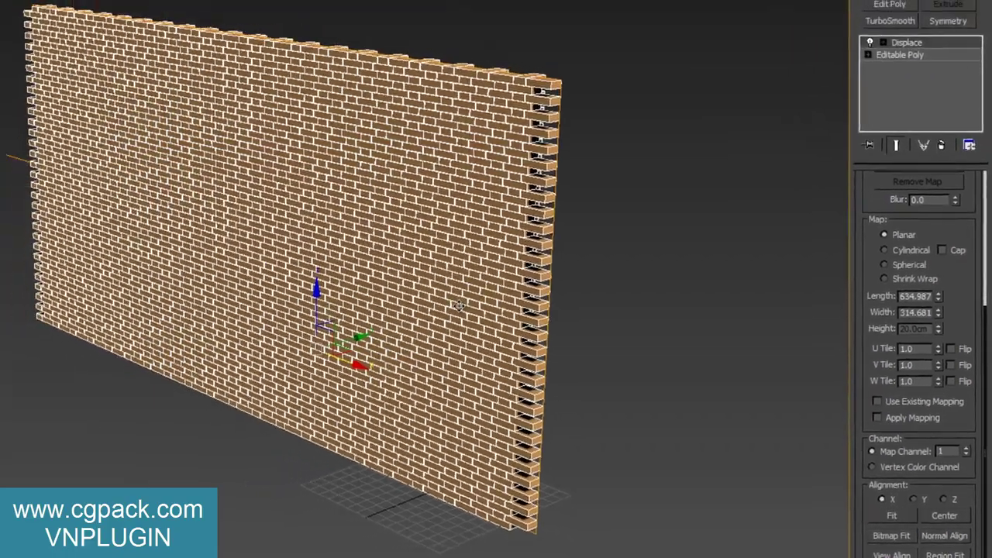
pyautogui.press('F3')
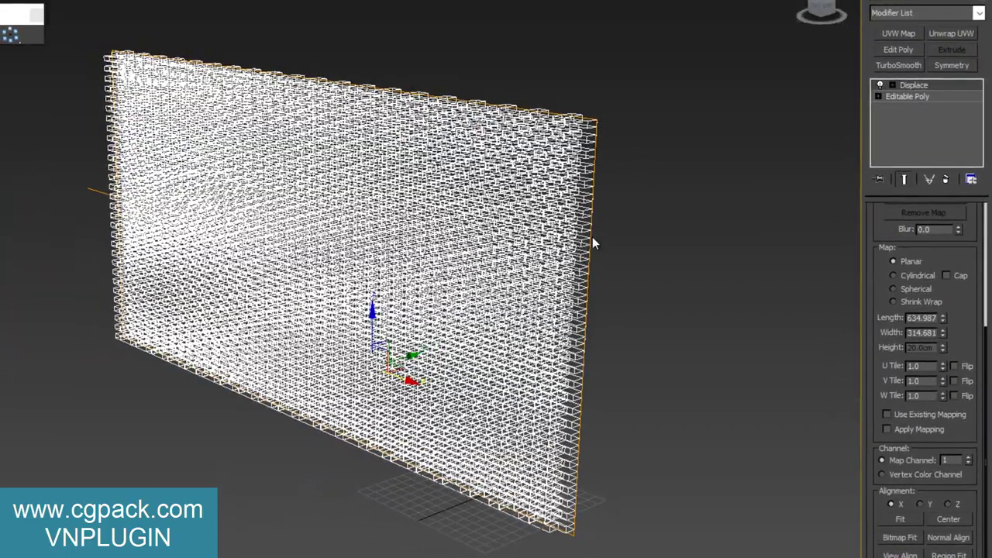
pyautogui.press('F3')
# - Raise the Displace strength to 8.664 cm
pyautogui.scroll(-3, 507, 262)
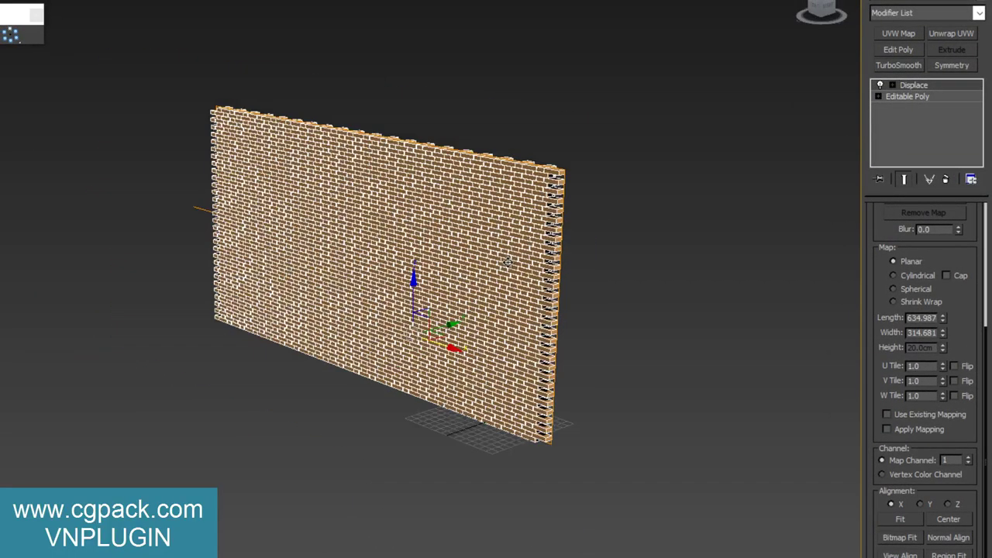
pyautogui.keyDown('alt'); pyautogui.moveTo(507, 262); pyautogui.dragTo(556, 252, button='middle'); pyautogui.keyUp('alt')
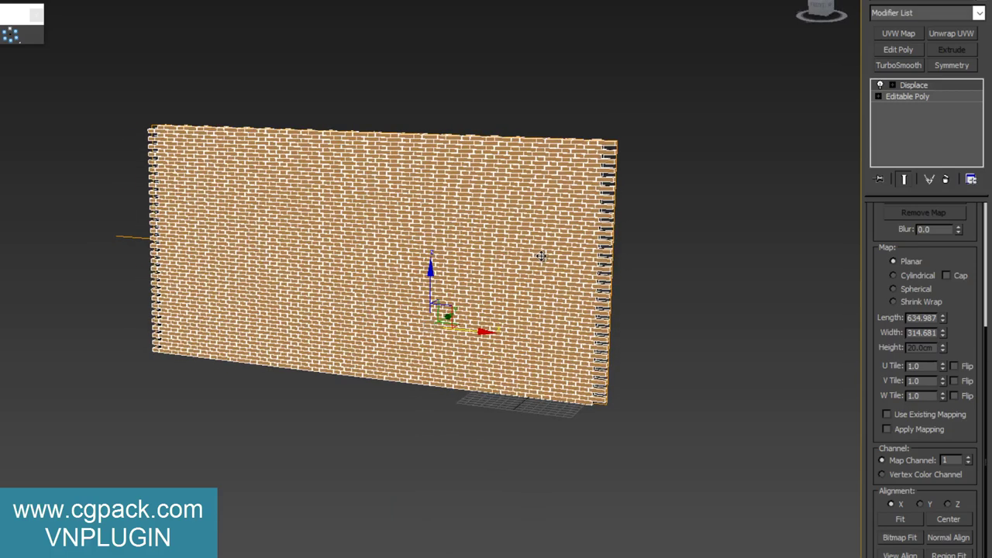
pyautogui.moveTo(973, 243); pyautogui.dragTo(974, 469)
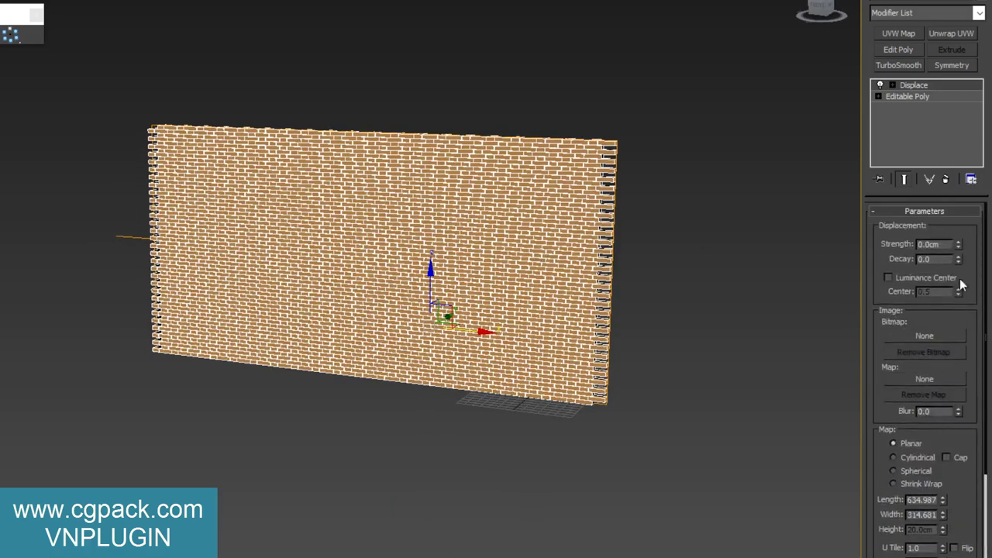
pyautogui.moveTo(959, 246); pyautogui.dragTo(961, 167)
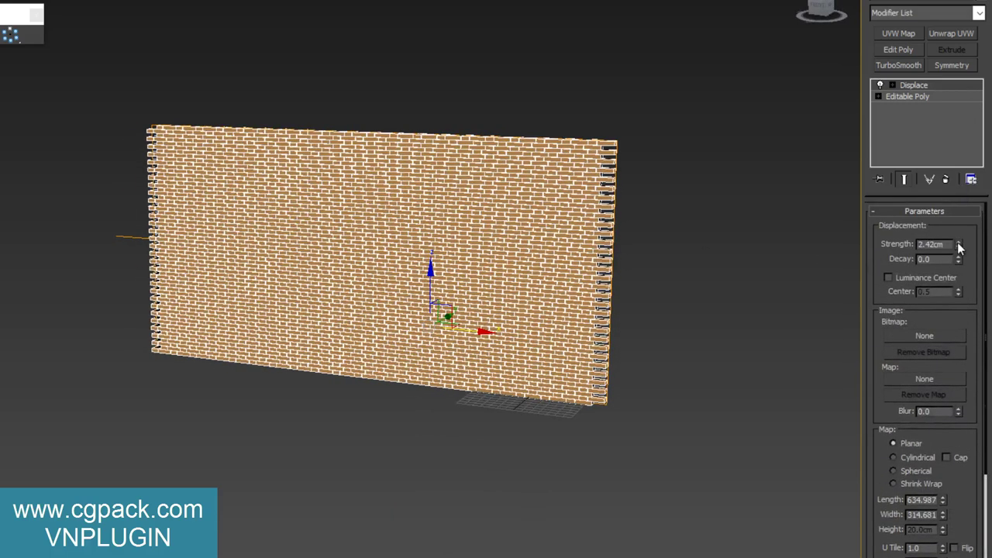
pyautogui.moveTo(959, 247); pyautogui.dragTo(965, 209)
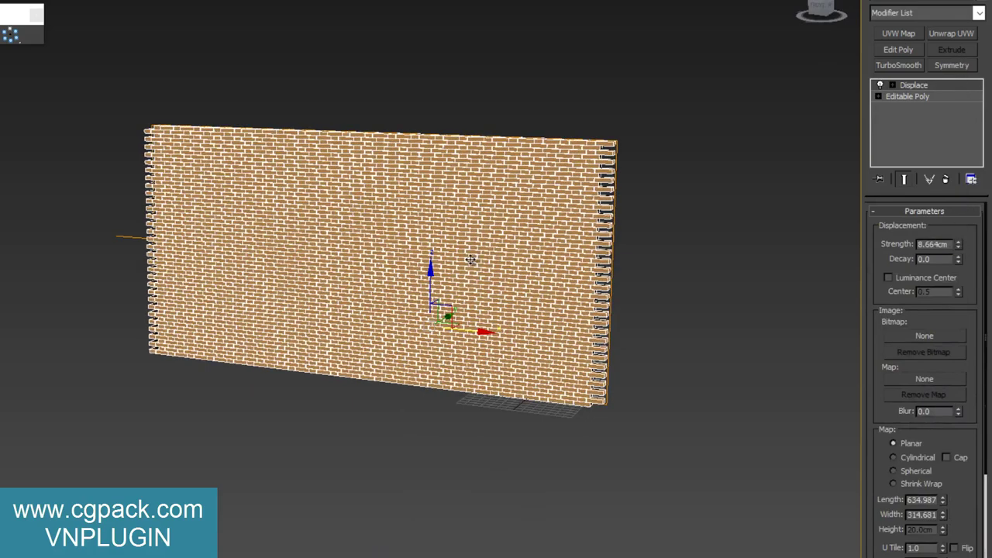
pyautogui.keyDown('alt'); pyautogui.moveTo(470, 260); pyautogui.dragTo(468, 262, button='middle'); pyautogui.keyUp('alt')
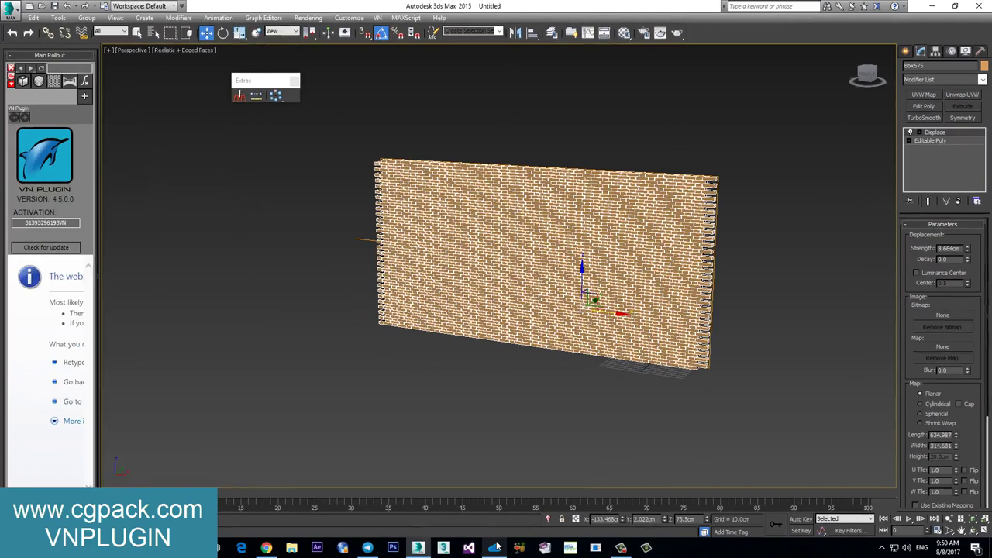
# - Drag CFUR011.JPG from the texture manager's pattern category onto the Displace Map slot
pyautogui.click(496, 547)
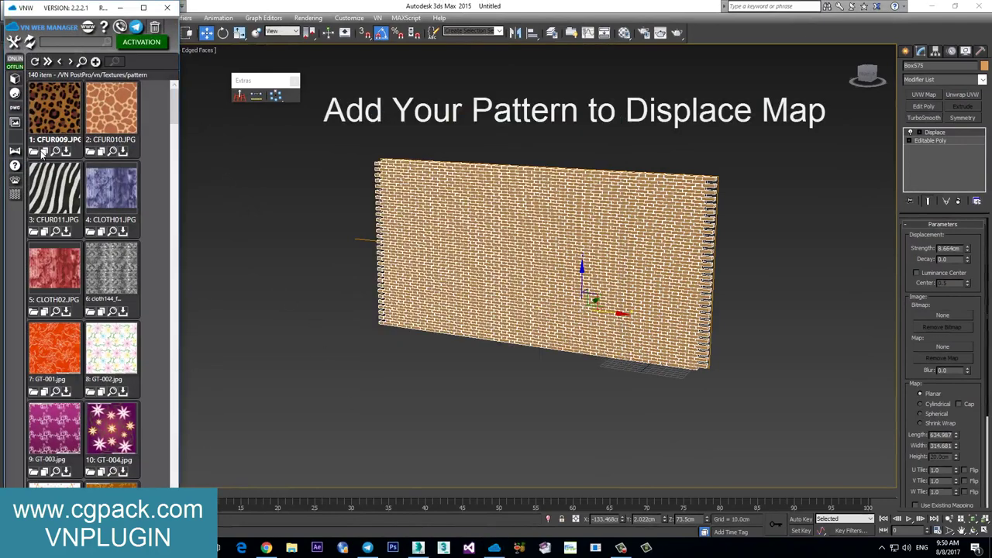
pyautogui.click(15, 194)
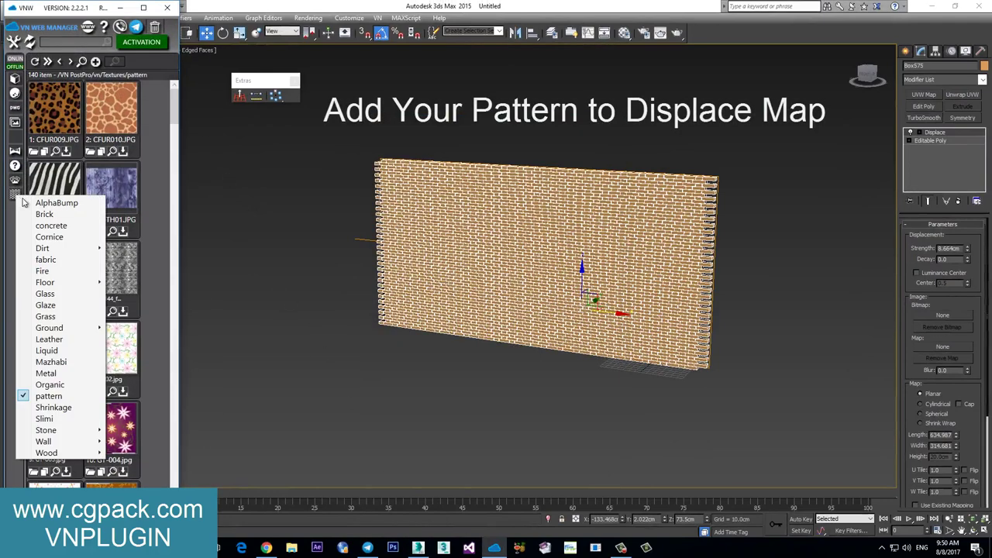
pyautogui.click(69, 394)
pyautogui.click(67, 186)
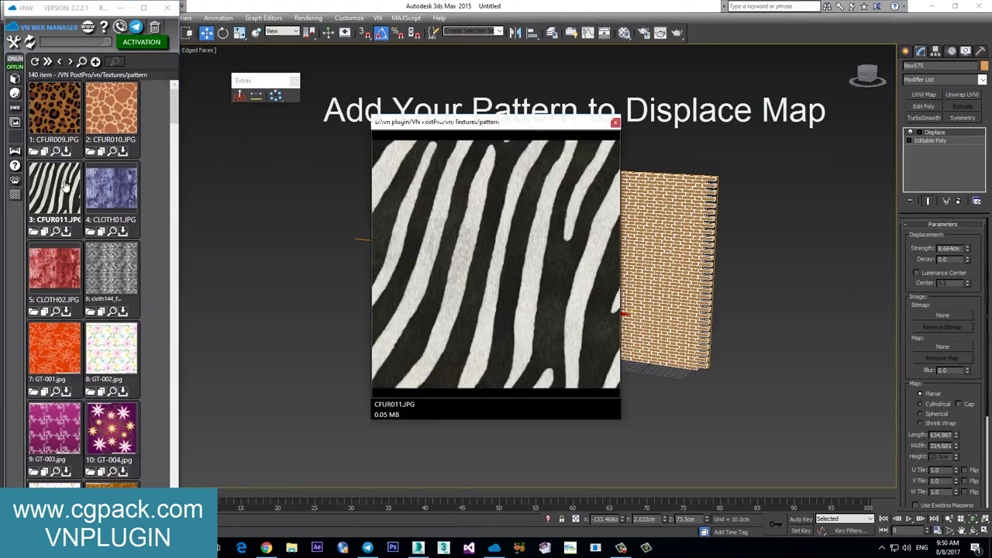
pyautogui.moveTo(61, 185); pyautogui.dragTo(532, 351)
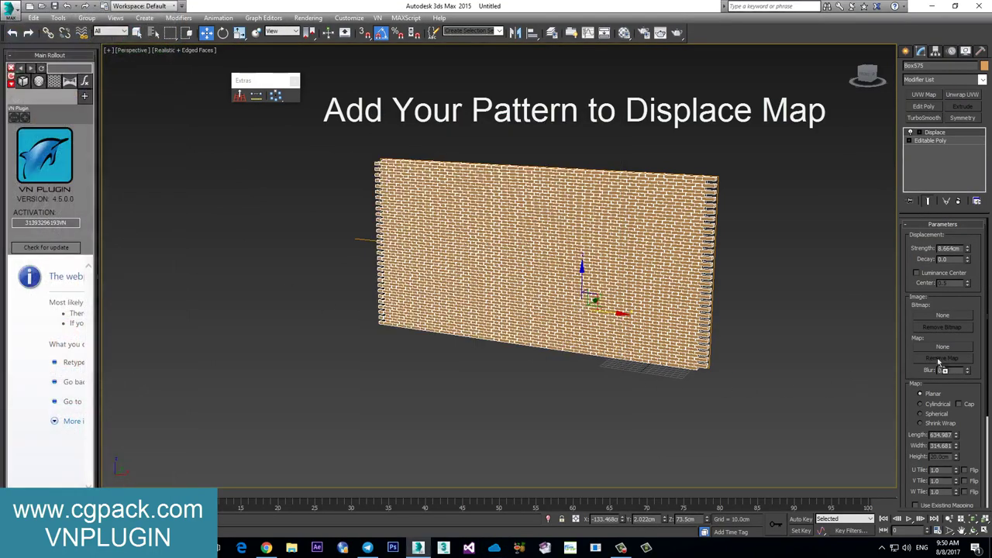
pyautogui.moveTo(948, 346); pyautogui.dragTo(947, 347)
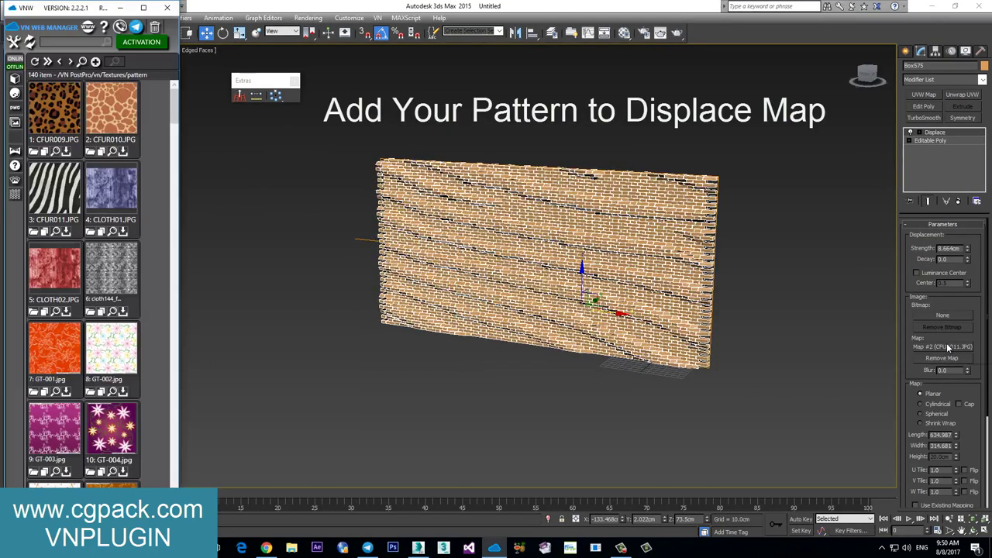
pyautogui.click(120, 8)
# - Lower the Displace strength to 7.364cm and widen the map width to 418.526
pyautogui.scroll(3, 674, 273)
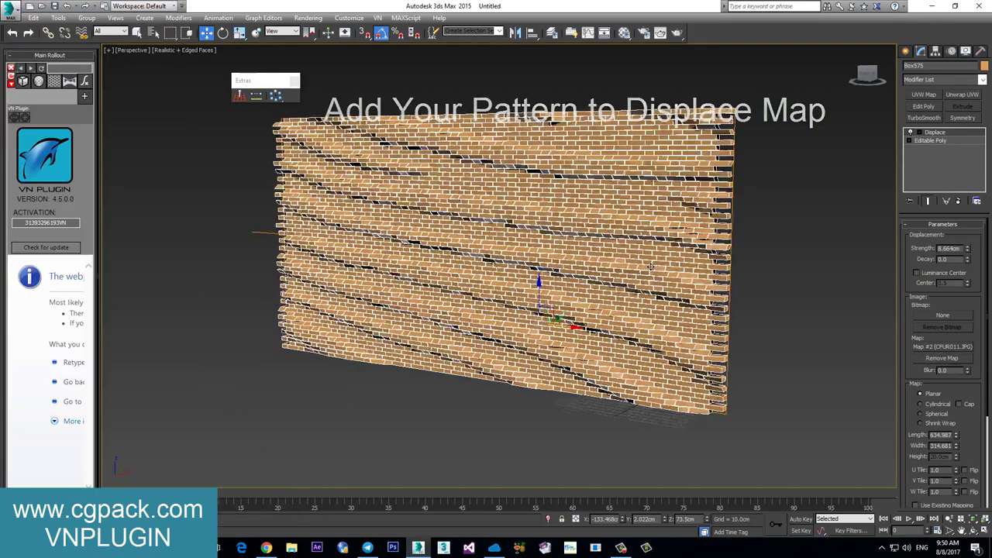
pyautogui.keyDown('alt'); pyautogui.moveTo(674, 273); pyautogui.dragTo(579, 251, button='middle'); pyautogui.keyUp('alt')
pyautogui.scroll(5, 578, 251)
pyautogui.scroll(-3, 578, 251)
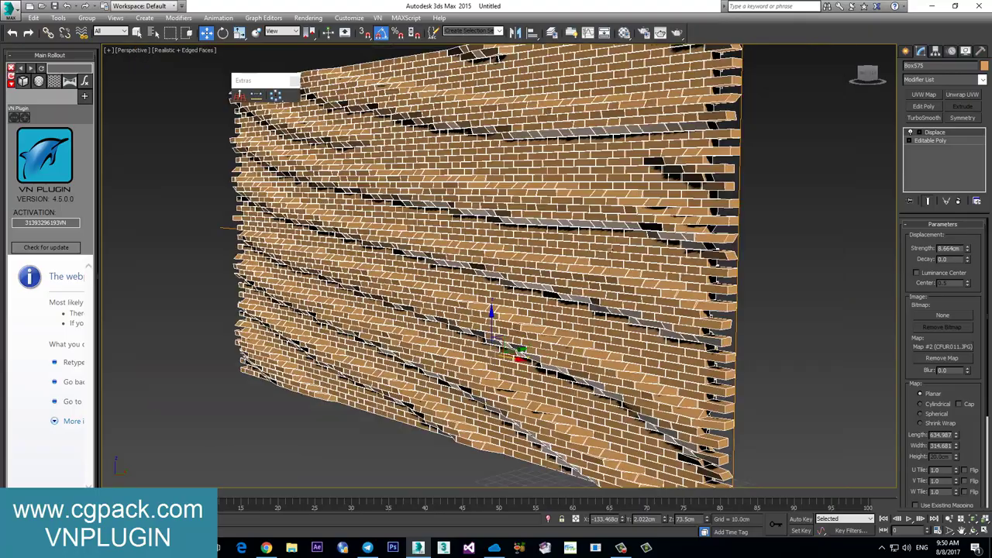
pyautogui.moveTo(969, 249); pyautogui.dragTo(967, 256)
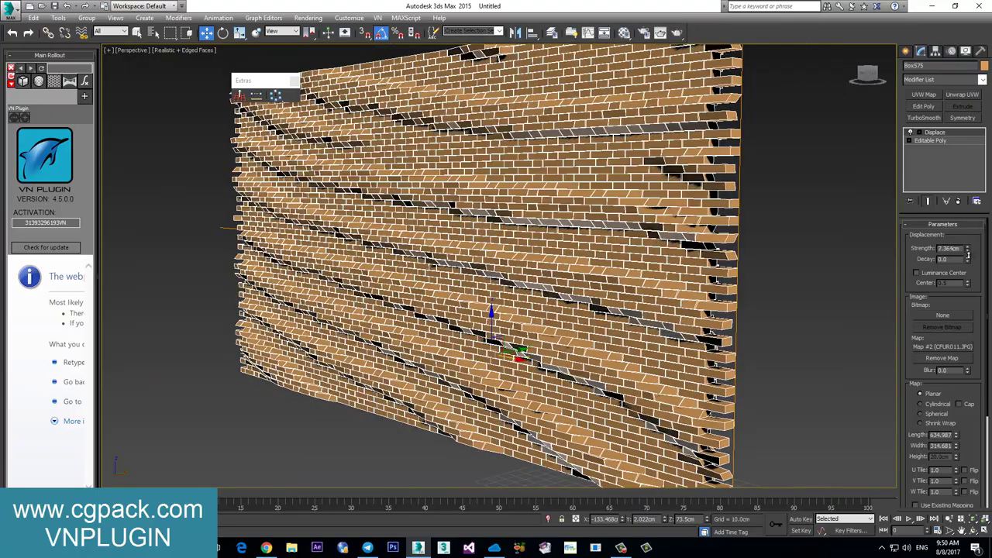
pyautogui.keyDown('alt'); pyautogui.moveTo(536, 285); pyautogui.dragTo(846, 305, button='middle'); pyautogui.keyUp('alt')
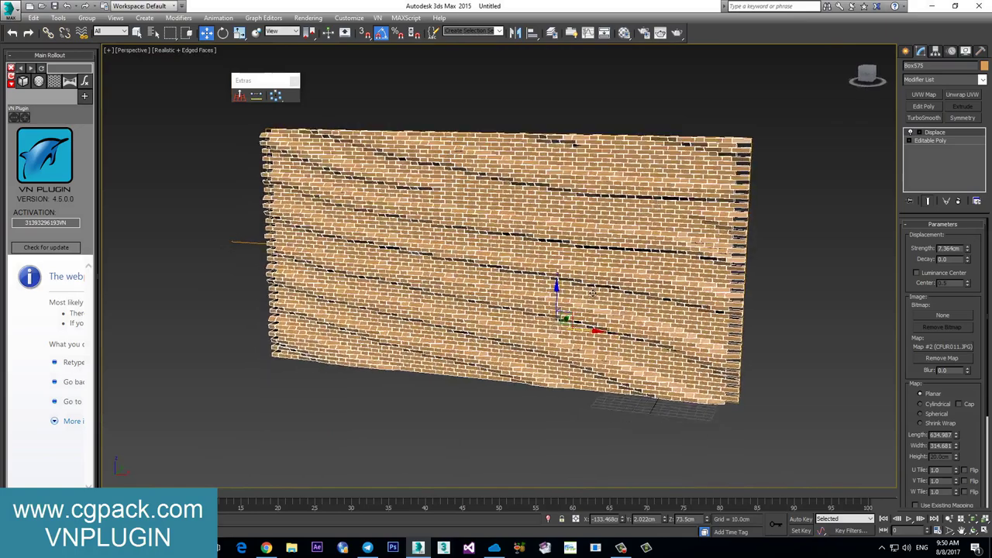
pyautogui.moveTo(958, 440); pyautogui.dragTo(959, 429)
# - Rotate the Displace gizmo to reorient the brick stripes
pyautogui.click(935, 141)
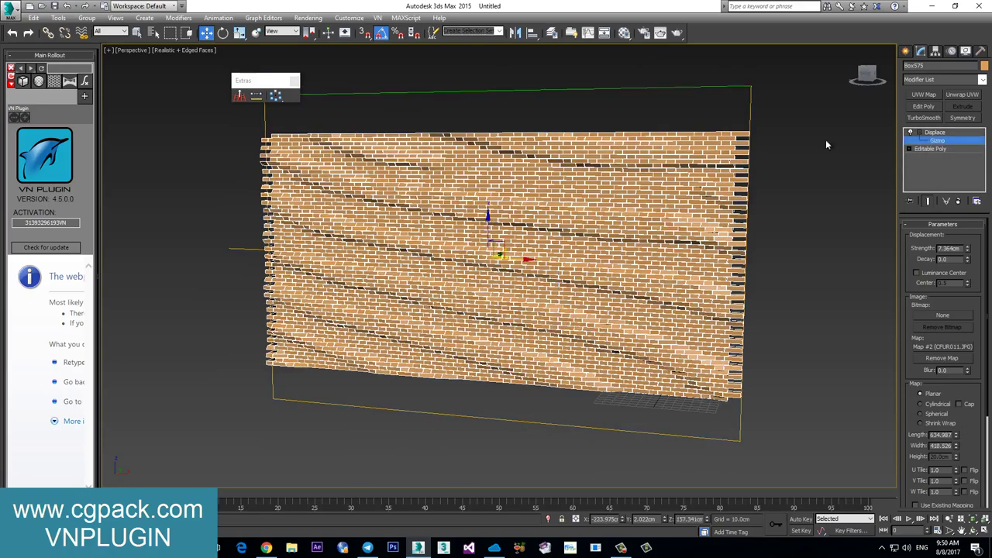
pyautogui.click(224, 33)
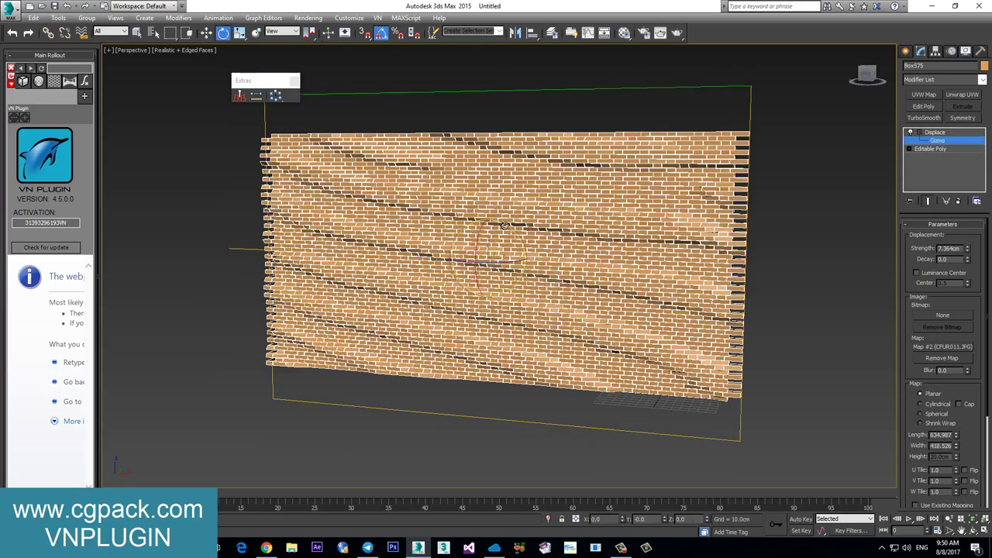
pyautogui.moveTo(504, 225)
pyautogui.mouseDown()
pyautogui.moveTo(543, 244)
pyautogui.moveTo(528, 187)
pyautogui.mouseUp()
# - Turn off Displace and enter Polygon mode on the wall's Editable Poly
pyautogui.click(934, 133)
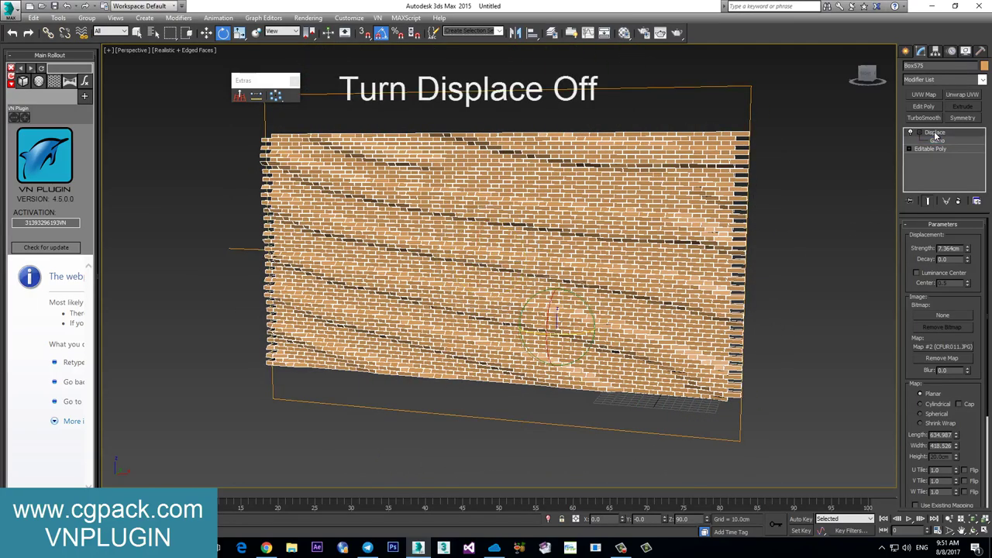
pyautogui.click(910, 134)
pyautogui.click(909, 149)
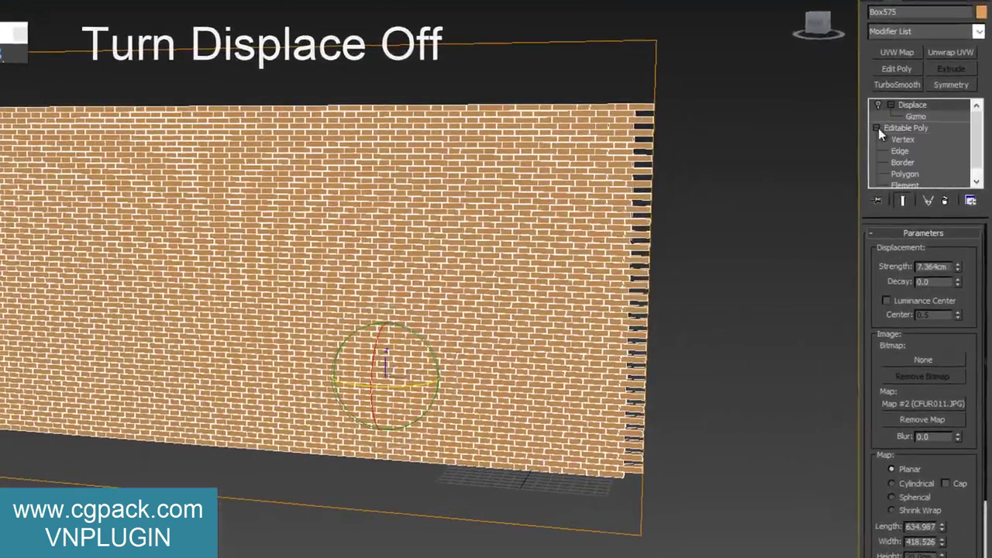
pyautogui.click(930, 182)
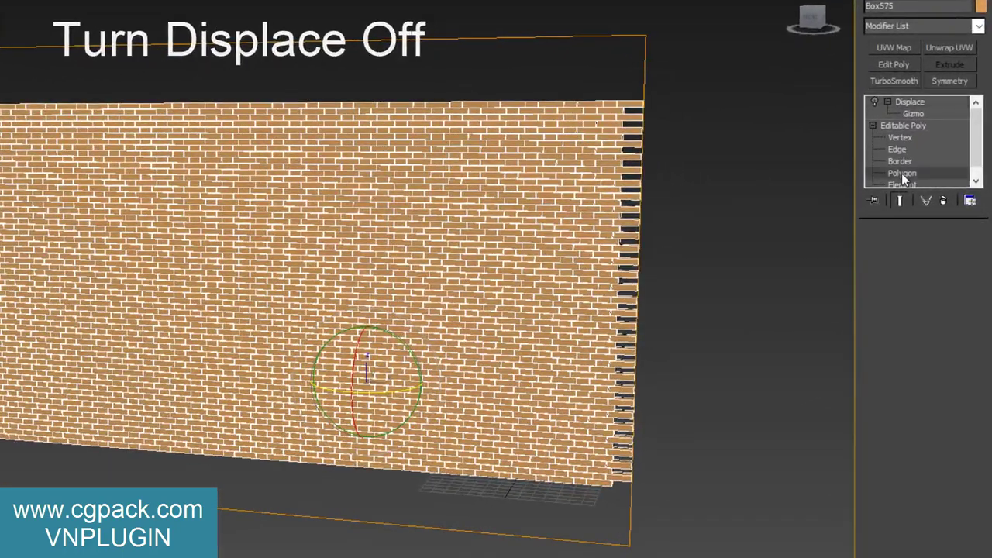
pyautogui.click(901, 172)
pyautogui.click(468, 203)
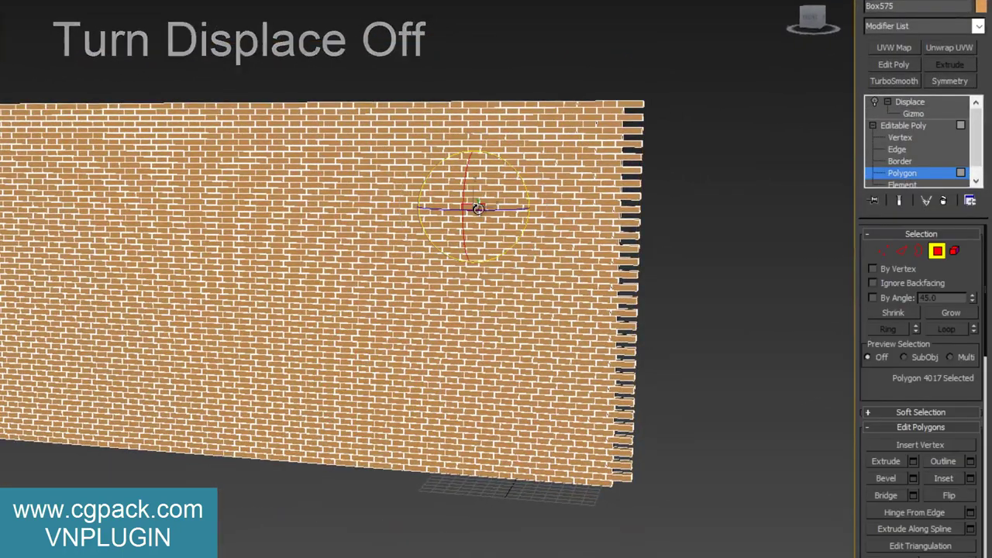
# - Maximize the Top view and window-select all 2400 brick polygons across the row
pyautogui.scroll(5, 474, 203)
pyautogui.hotkey('alt', 'w')
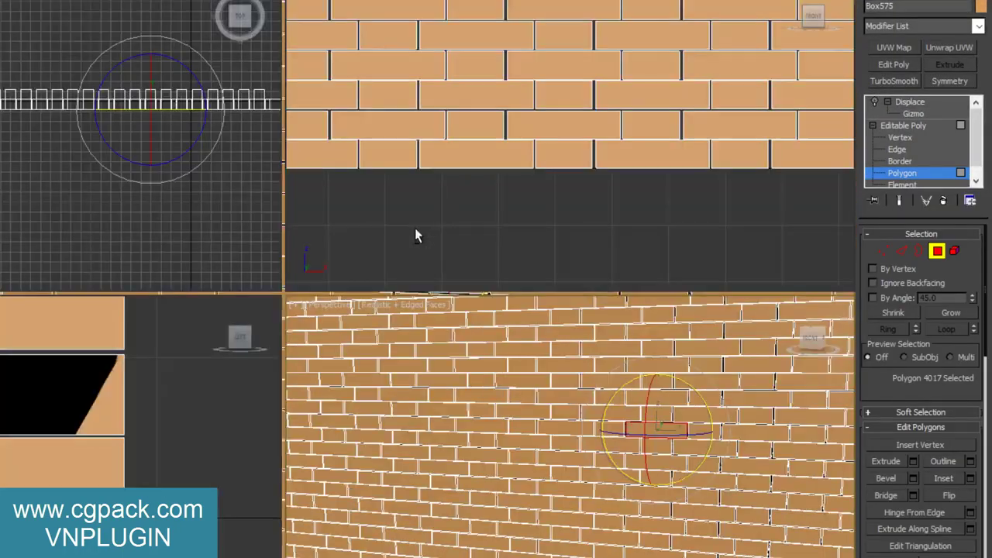
pyautogui.rightClick(170, 203)
pyautogui.hotkey('alt', 'w')
pyautogui.scroll(-3, 184, 212)
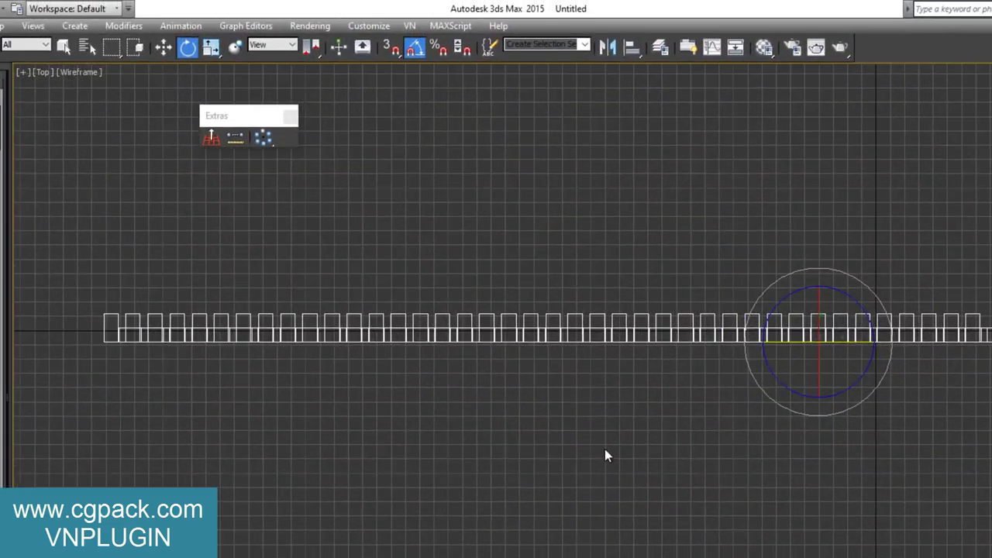
pyautogui.click(604, 455)
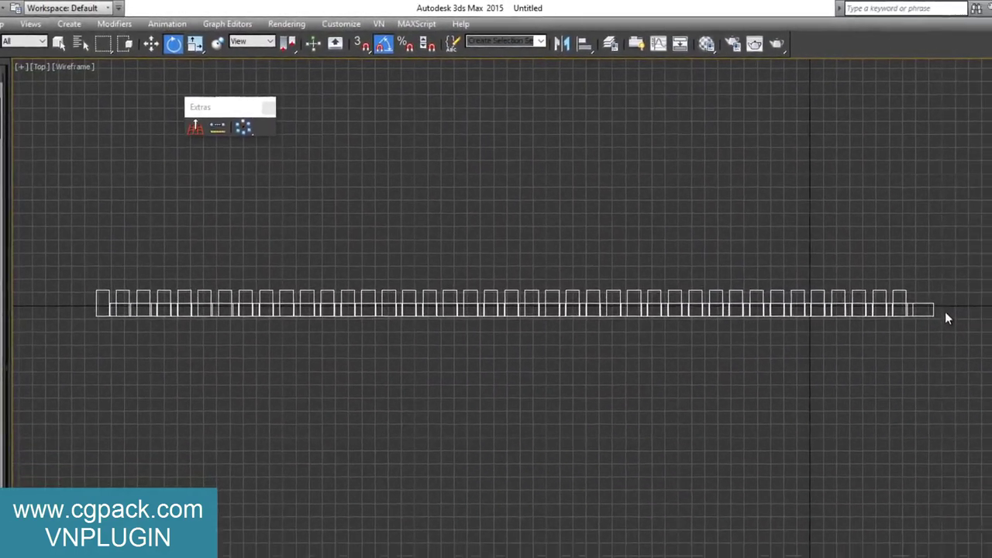
pyautogui.moveTo(932, 306); pyautogui.dragTo(574, 352)
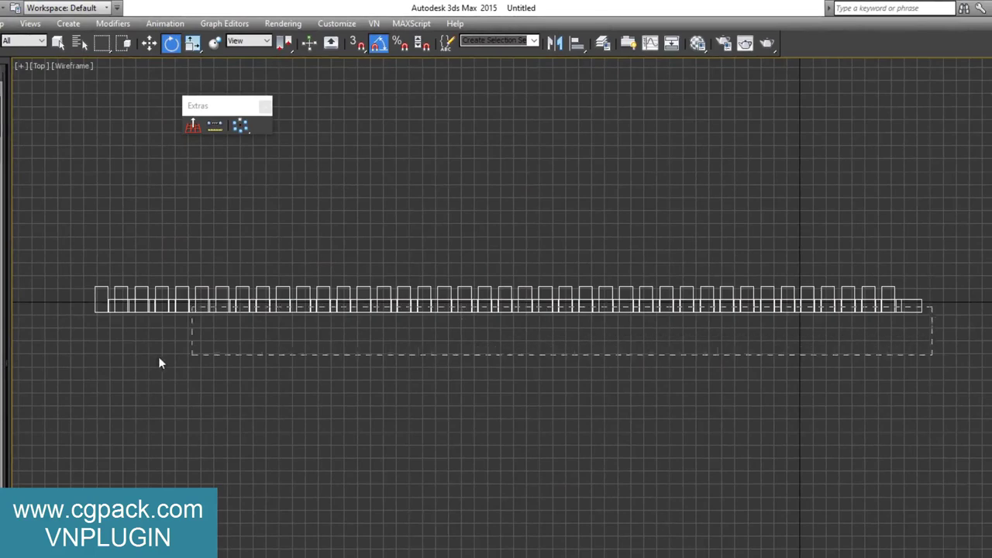
pyautogui.moveTo(158, 362); pyautogui.dragTo(78, 360)
pyautogui.scroll(5, 397, 318)
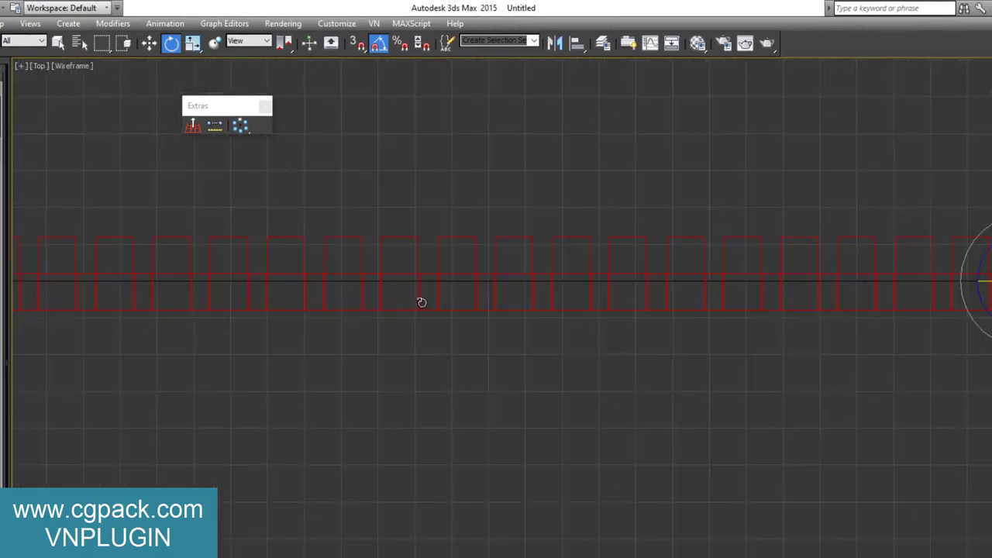
pyautogui.scroll(-5, 420, 301)
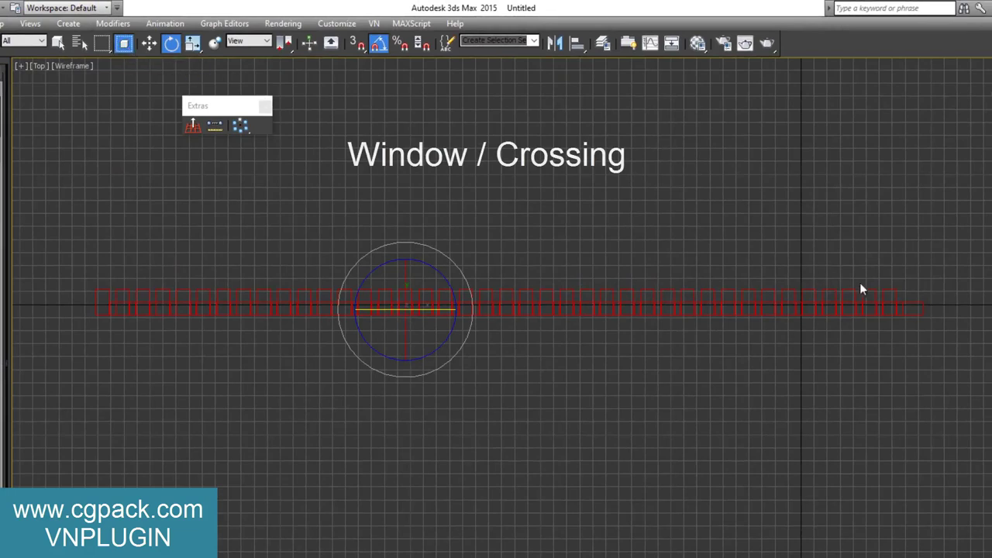
pyautogui.moveTo(934, 309); pyautogui.dragTo(85, 336)
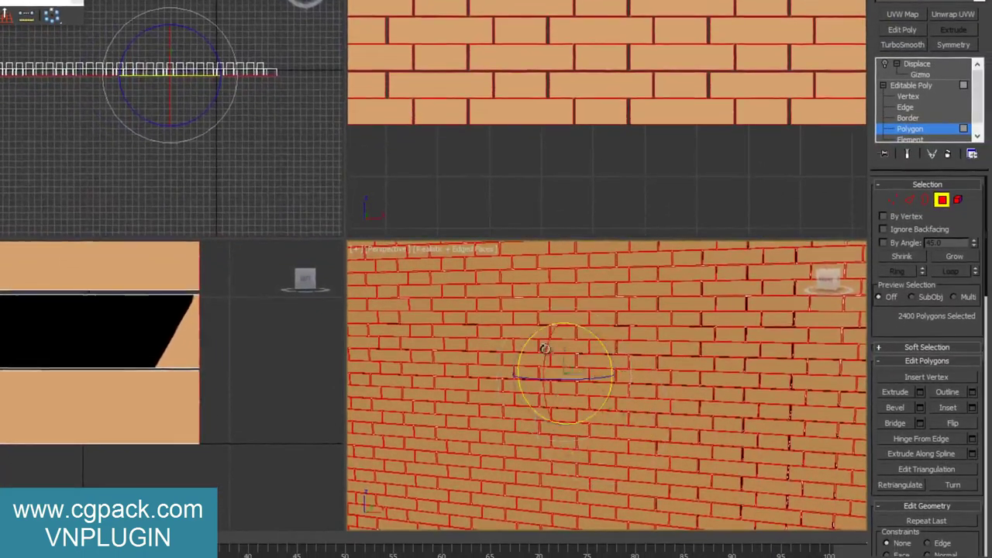
pyautogui.moveTo(545, 348)
pyautogui.keyDown('alt'); pyautogui.mouseDown(button='middle')
pyautogui.moveTo(436, 348)
pyautogui.moveTo(466, 351)
pyautogui.moveTo(709, 284)
pyautogui.mouseUp(button='middle'); pyautogui.keyUp('alt')
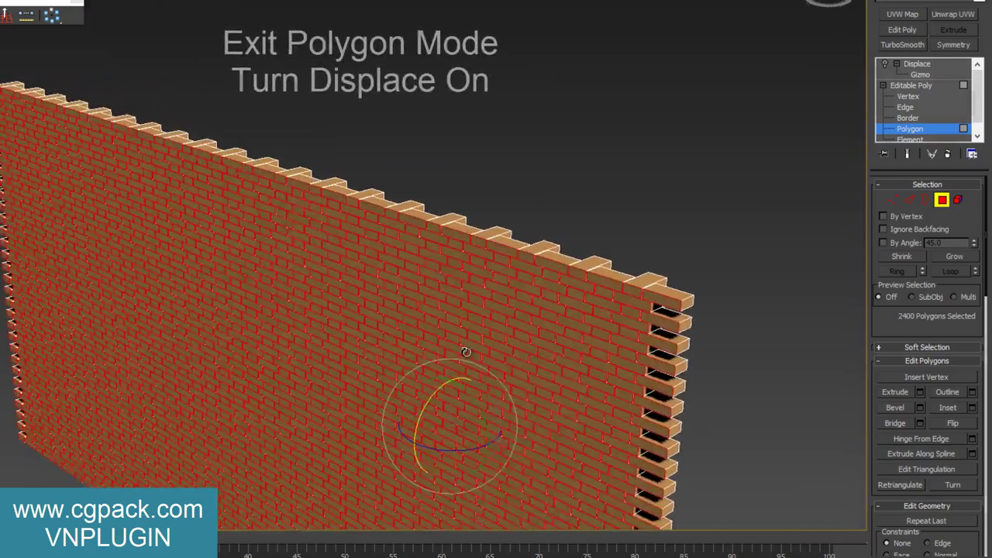
# - Exit Polygon mode and switch the Displace modifier back on
pyautogui.click(941, 200)
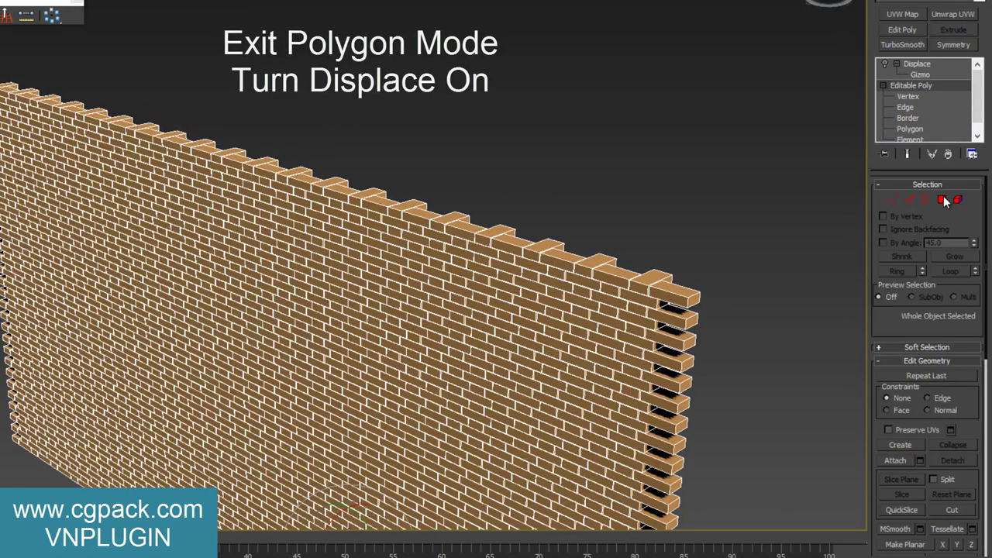
pyautogui.click(917, 64)
pyautogui.click(884, 63)
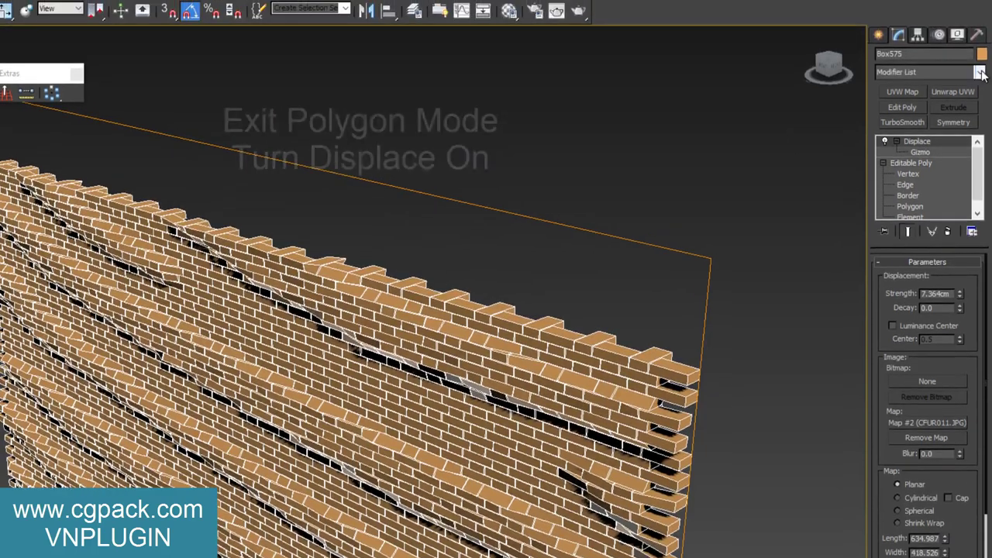
# - Add an Edit Poly modifier on top with all 2400 polygons selected
pyautogui.click(979, 71)
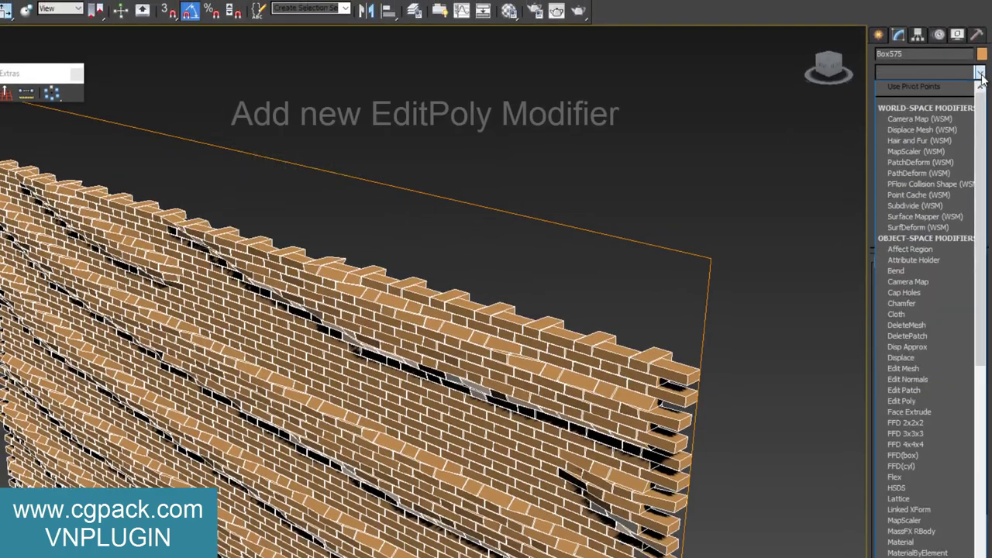
pyautogui.scroll(-1, 953, 225)
pyautogui.scroll(-1, 937, 287)
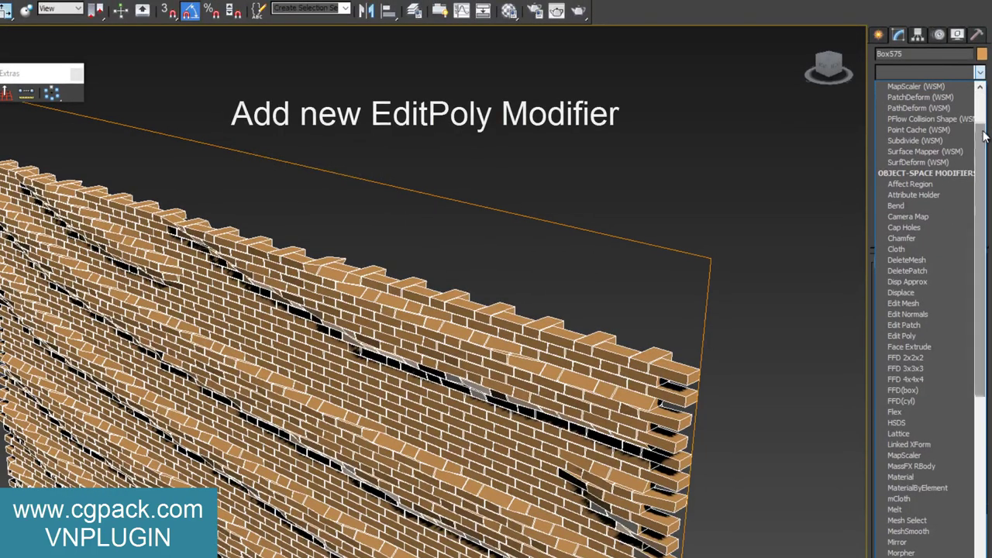
pyautogui.click(923, 336)
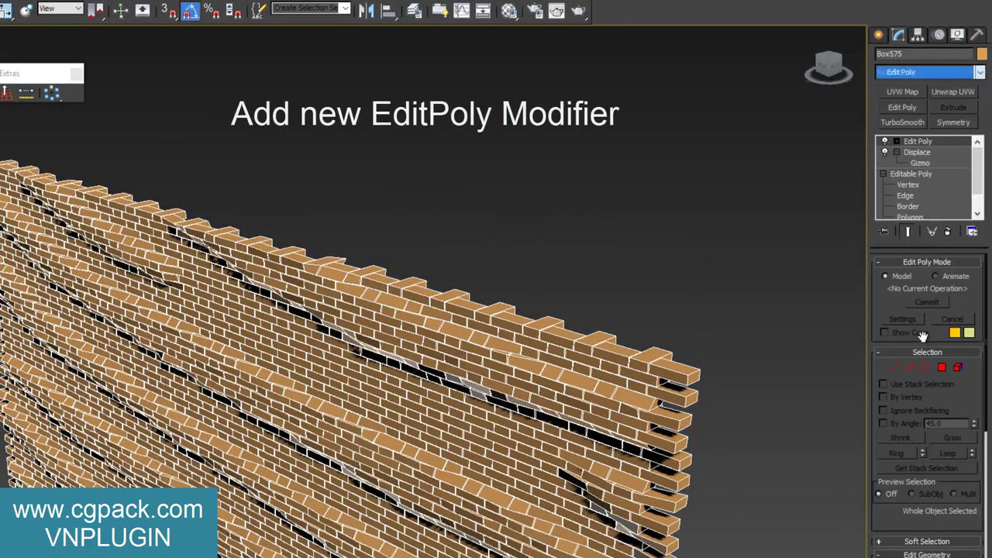
pyautogui.click(943, 367)
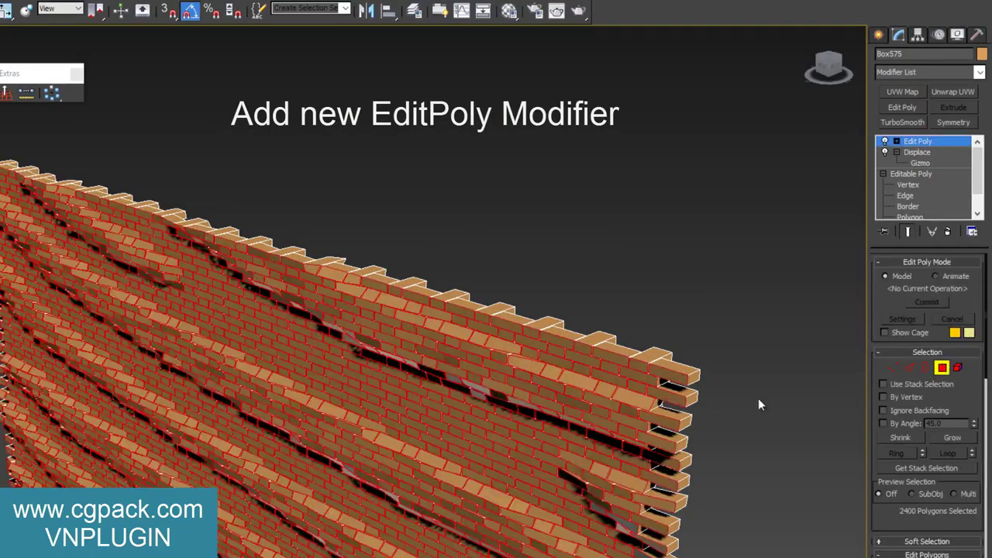
pyautogui.moveTo(287, 412)
pyautogui.keyDown('alt'); pyautogui.mouseDown(button='middle')
pyautogui.moveTo(275, 329)
pyautogui.moveTo(504, 392)
pyautogui.mouseUp(button='middle'); pyautogui.keyUp('alt')
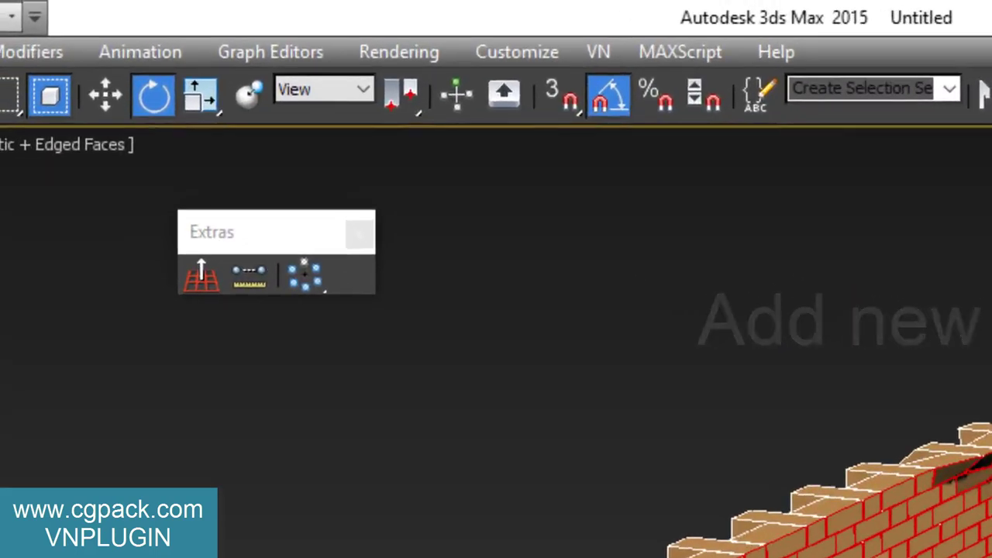
# - Flatten the selected polygons with Non-uniform Scale, World Y offset set to 0
pyautogui.click(206, 99)
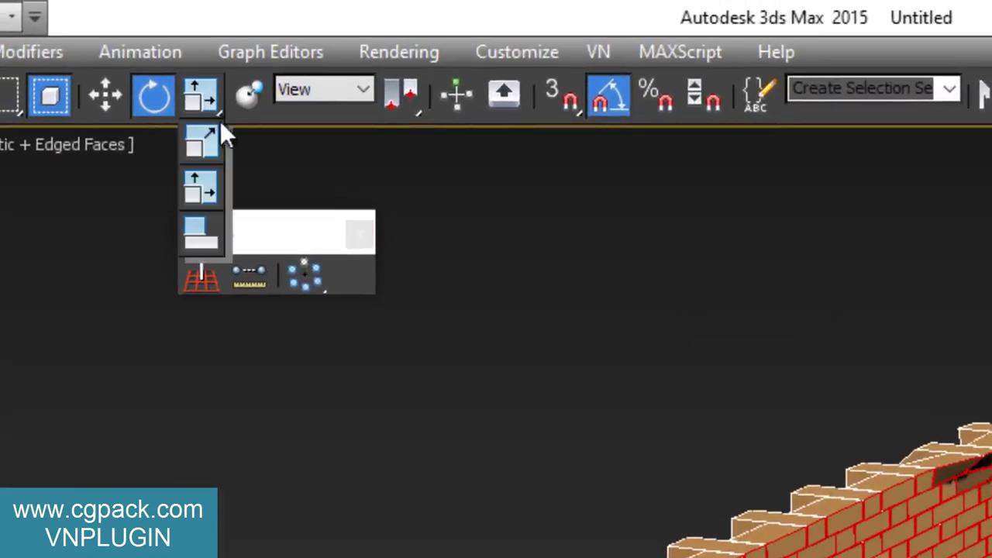
pyautogui.moveTo(205, 95); pyautogui.dragTo(211, 176)
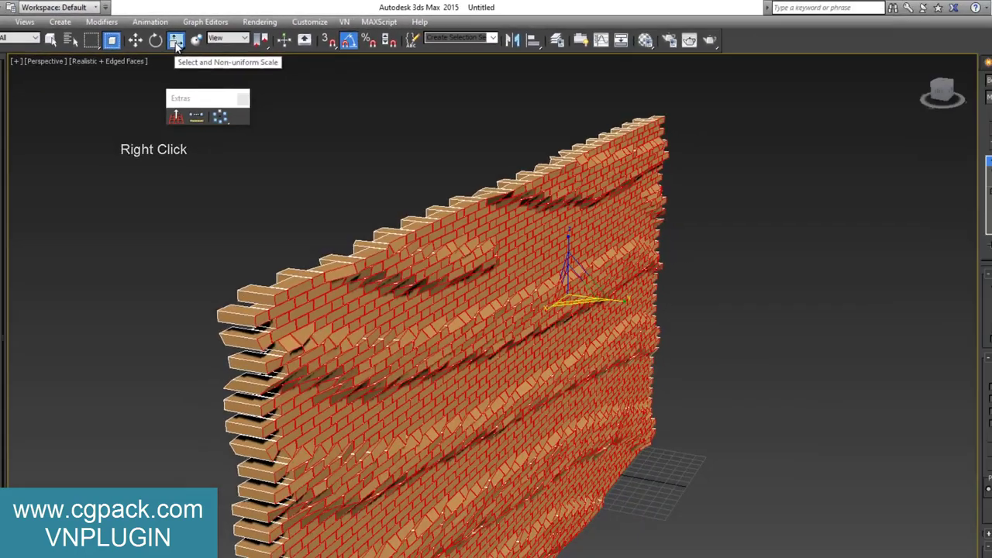
pyautogui.rightClick(176, 44)
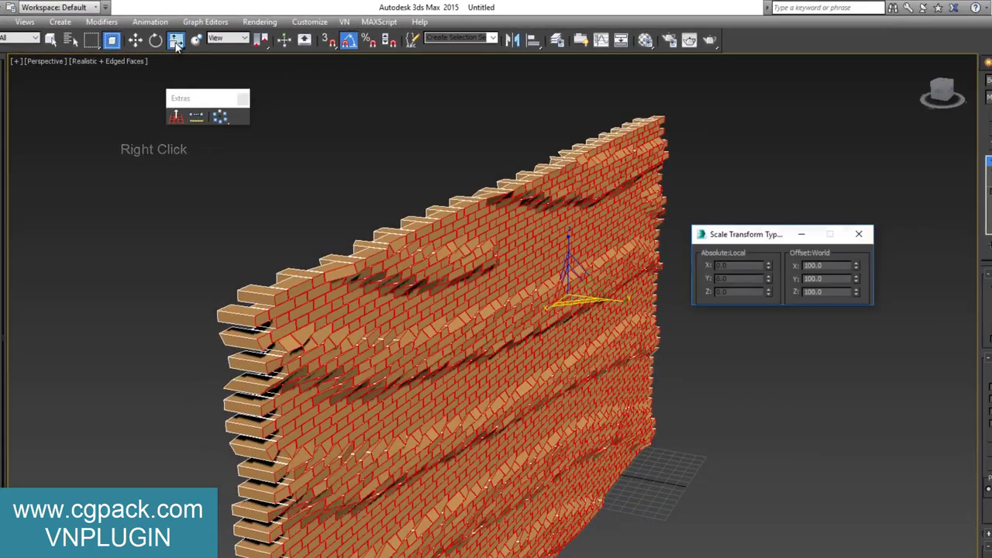
pyautogui.click(632, 166)
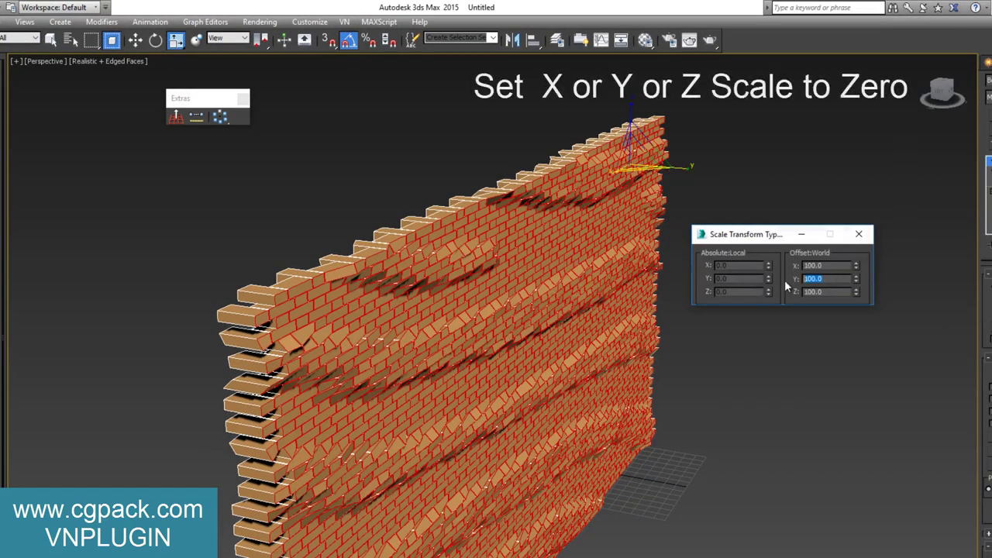
pyautogui.write('0')
pyautogui.press('Return')
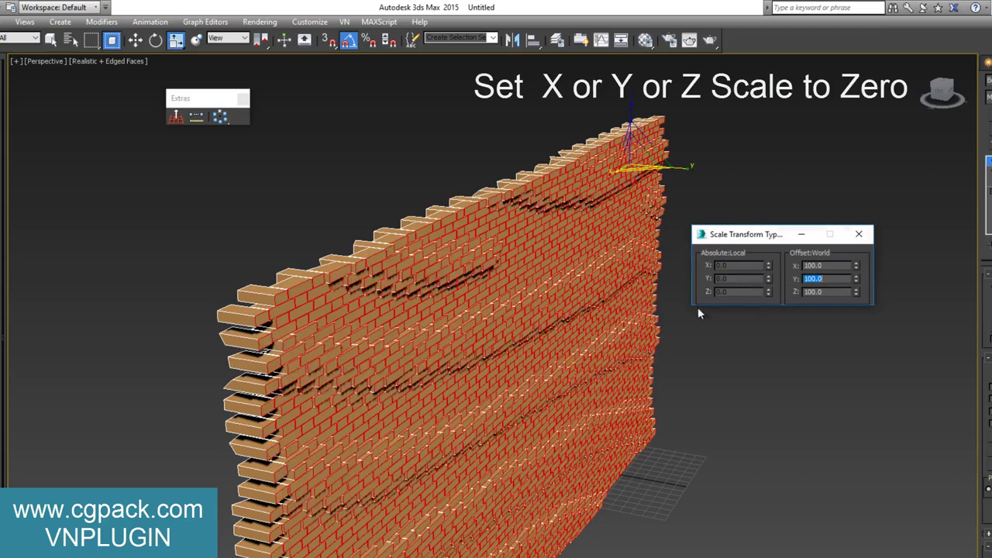
pyautogui.scroll(5, 659, 261)
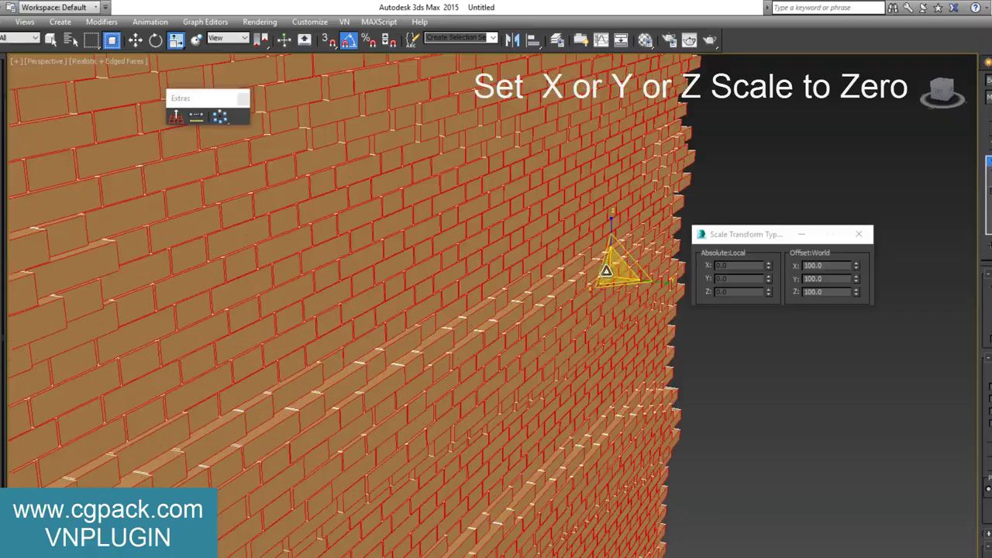
pyautogui.moveTo(602, 261)
pyautogui.keyDown('alt'); pyautogui.mouseDown(button='middle')
pyautogui.moveTo(607, 236)
pyautogui.moveTo(560, 288)
pyautogui.moveTo(435, 268)
pyautogui.moveTo(491, 240)
pyautogui.mouseUp(button='middle'); pyautogui.keyUp('alt')
pyautogui.scroll(-5, 508, 284)
pyautogui.scroll(4, 519, 306)
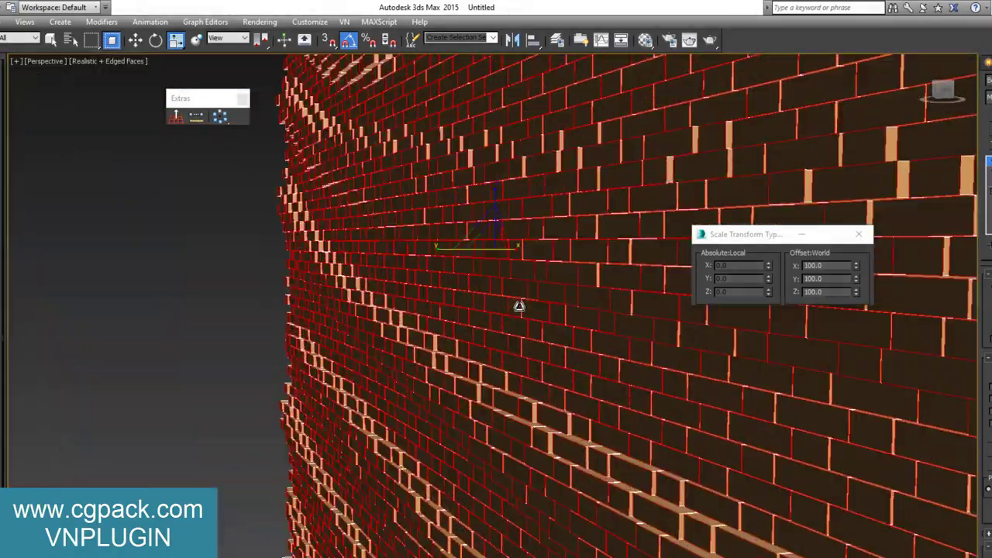
pyautogui.scroll(-2, 520, 306)
pyautogui.scroll(-3, 509, 328)
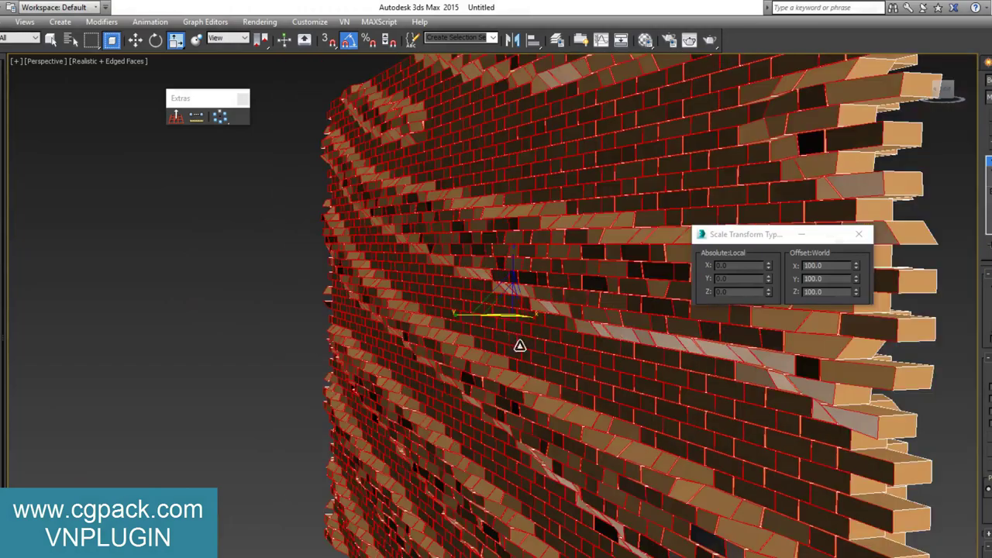
pyautogui.scroll(-2, 517, 348)
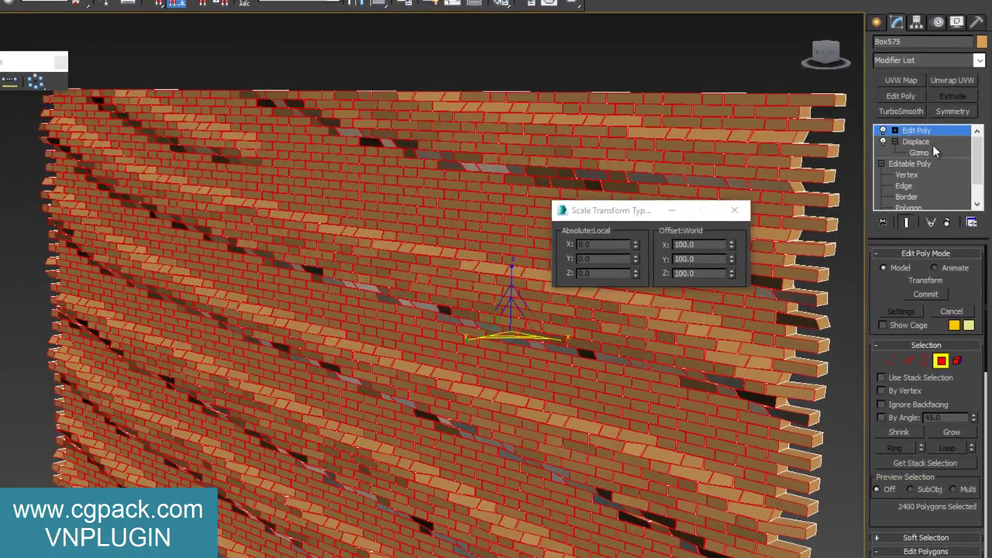
# - Raise the Displace strength to 10.015cm
pyautogui.click(922, 142)
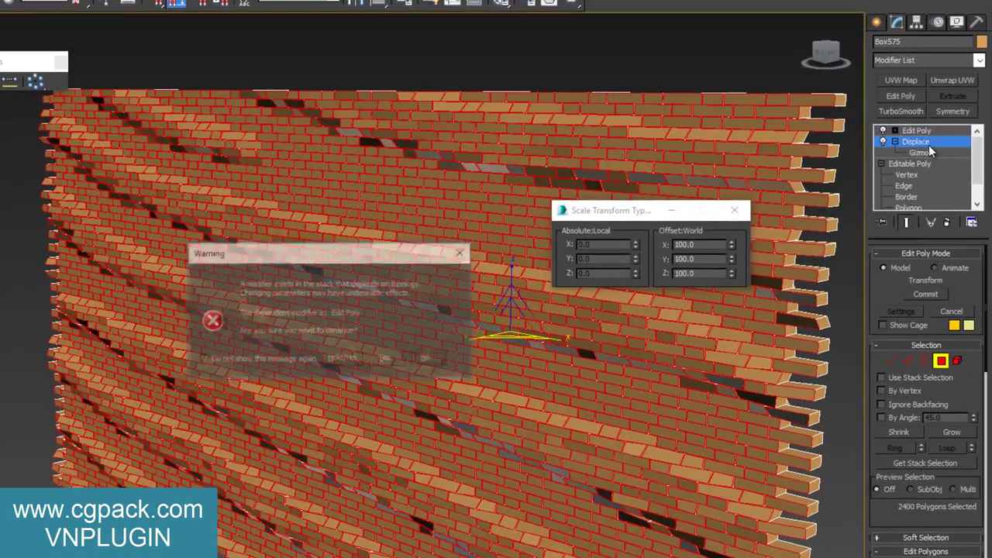
pyautogui.click(386, 358)
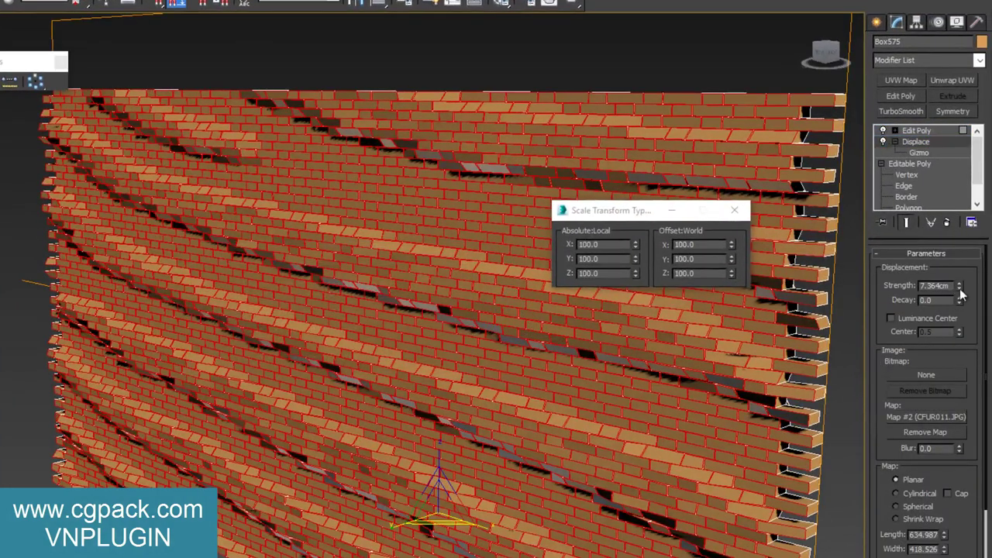
pyautogui.moveTo(960, 288); pyautogui.dragTo(956, 261)
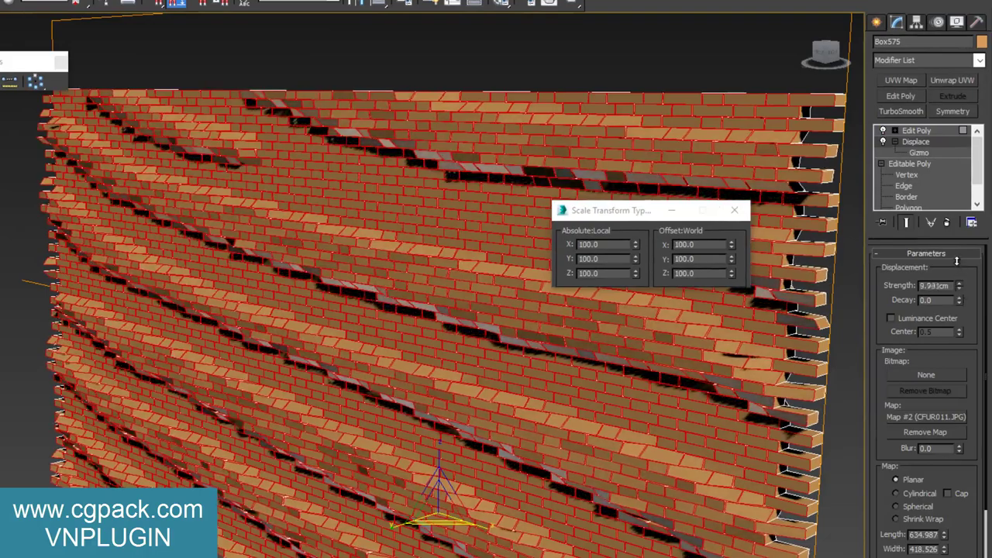
# - Reapply the zero World Y scale to the polygons and exit Polygon mode
pyautogui.click(916, 131)
pyautogui.moveTo(460, 270)
pyautogui.keyDown('alt'); pyautogui.mouseDown(button='middle')
pyautogui.moveTo(265, 246)
pyautogui.moveTo(612, 245)
pyautogui.mouseUp(button='middle'); pyautogui.keyUp('alt')
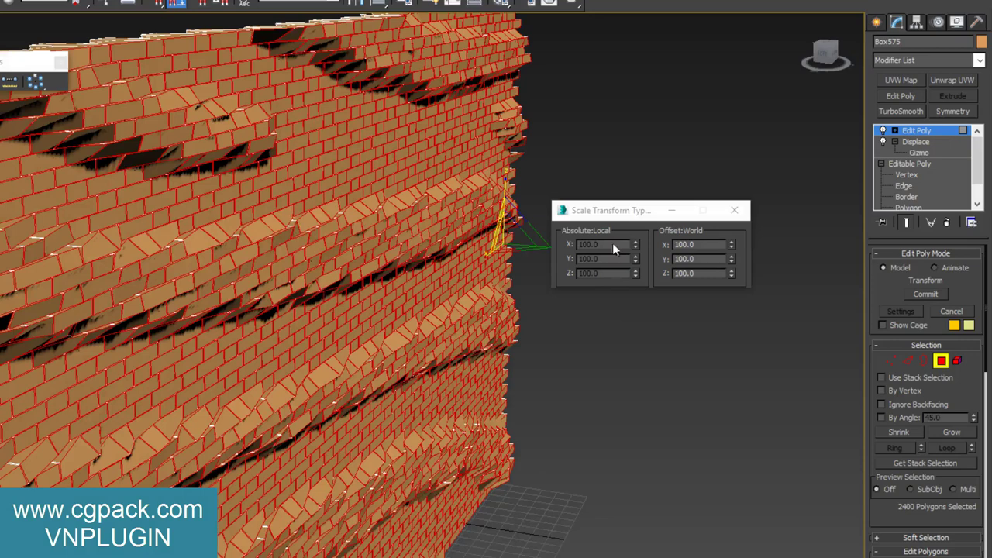
pyautogui.doubleClick(702, 259)
pyautogui.write('0')
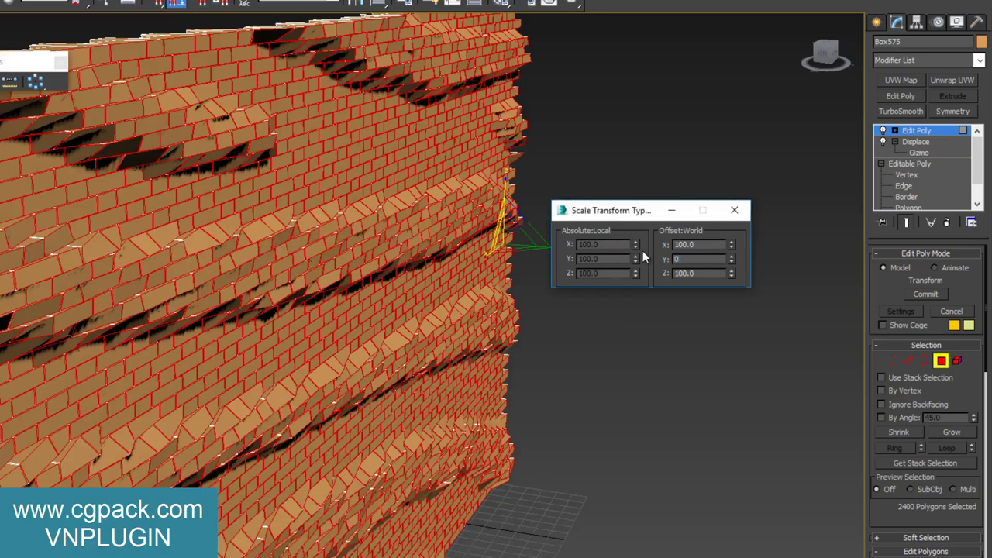
pyautogui.press('Return')
pyautogui.click(733, 210)
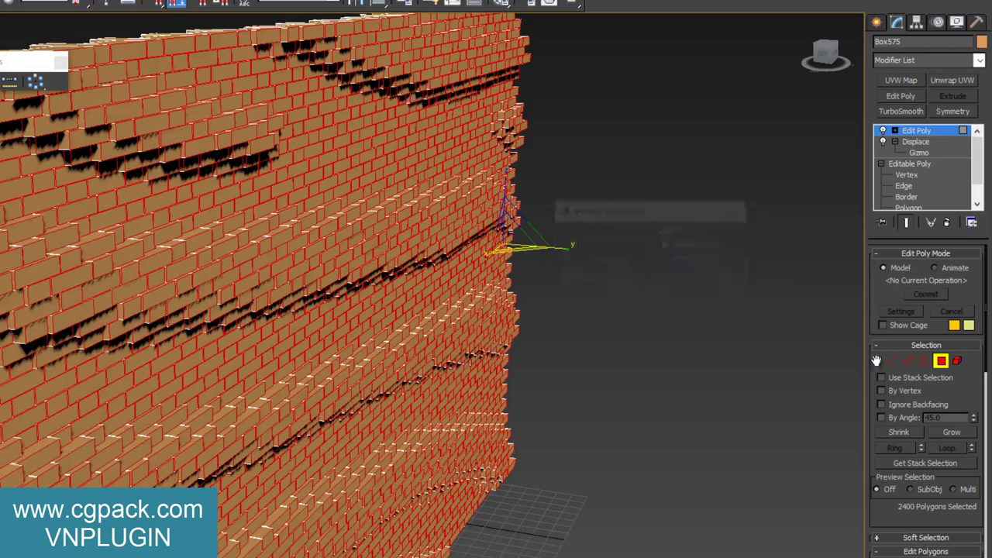
pyautogui.click(940, 360)
pyautogui.scroll(-5, 529, 269)
# - Deselect the brick wall and orbit to a higher oblique view of it
pyautogui.keyDown('alt'); pyautogui.moveTo(531, 256); pyautogui.dragTo(620, 232, button='middle'); pyautogui.keyUp('alt')
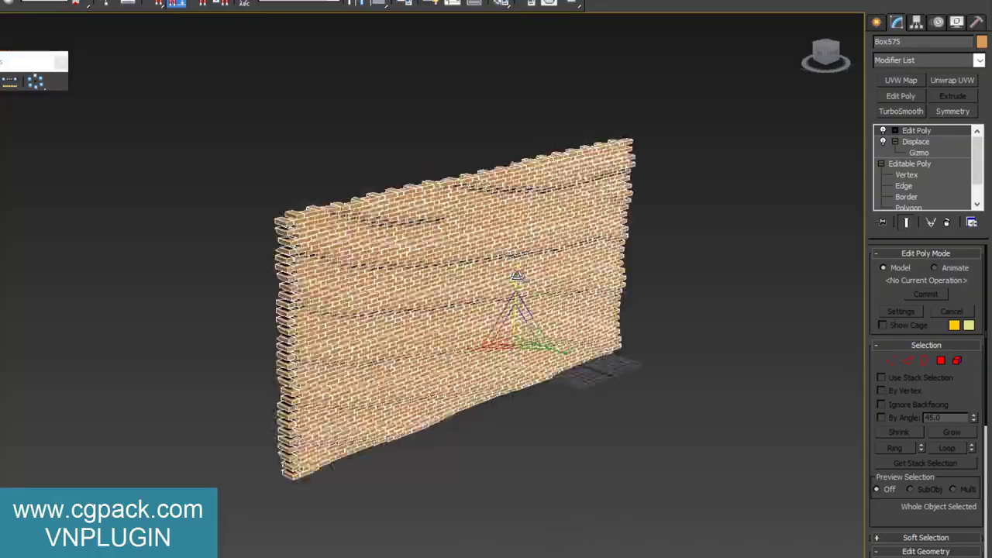
pyautogui.scroll(6, 620, 233)
pyautogui.click(786, 254)
pyautogui.moveTo(786, 253)
pyautogui.keyDown('alt'); pyautogui.mouseDown(button='middle')
pyautogui.moveTo(733, 225)
pyautogui.moveTo(830, 232)
pyautogui.moveTo(832, 259)
pyautogui.moveTo(823, 220)
pyautogui.moveTo(811, 244)
pyautogui.moveTo(713, 204)
pyautogui.mouseUp(button='middle'); pyautogui.keyUp('alt')
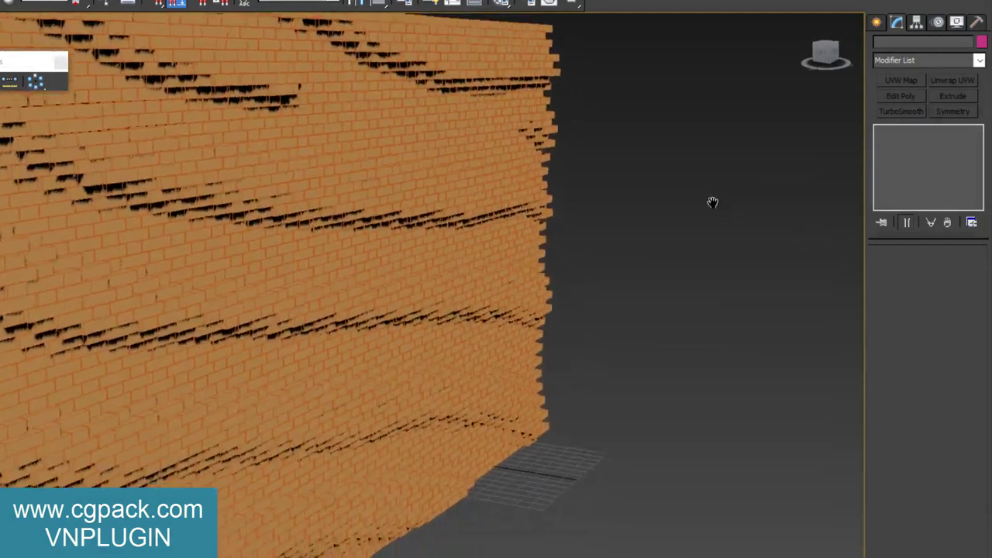
pyautogui.scroll(-3, 649, 250)
pyautogui.scroll(2, 649, 251)
pyautogui.moveTo(648, 251); pyautogui.dragTo(567, 236, button='middle')
pyautogui.scroll(-3, 567, 236)
pyautogui.keyDown('alt'); pyautogui.moveTo(487, 250); pyautogui.dragTo(449, 286, button='middle'); pyautogui.keyUp('alt')
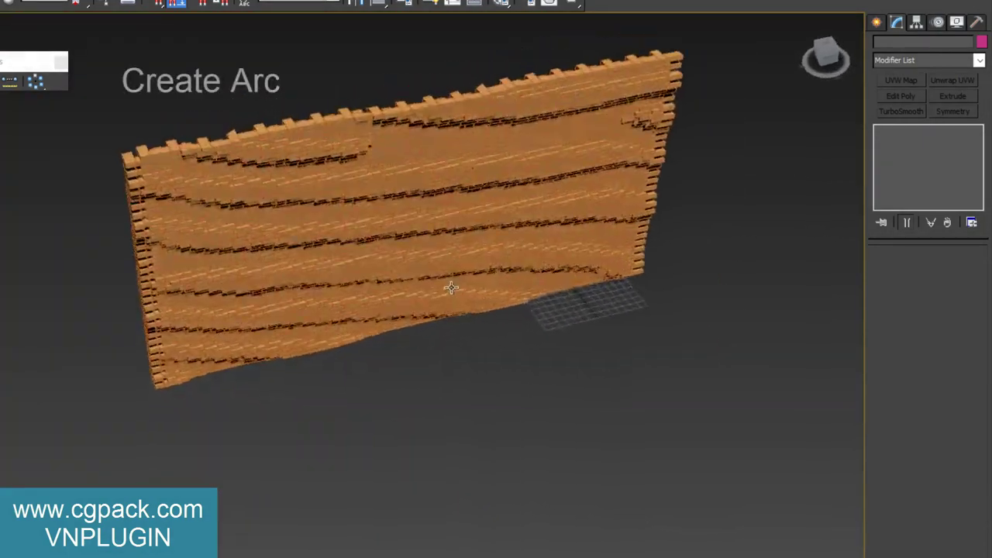
pyautogui.scroll(-2, 612, 265)
# - Draw the arc spline Arc001, radius about 168 cm, in front of the wall
pyautogui.click(878, 24)
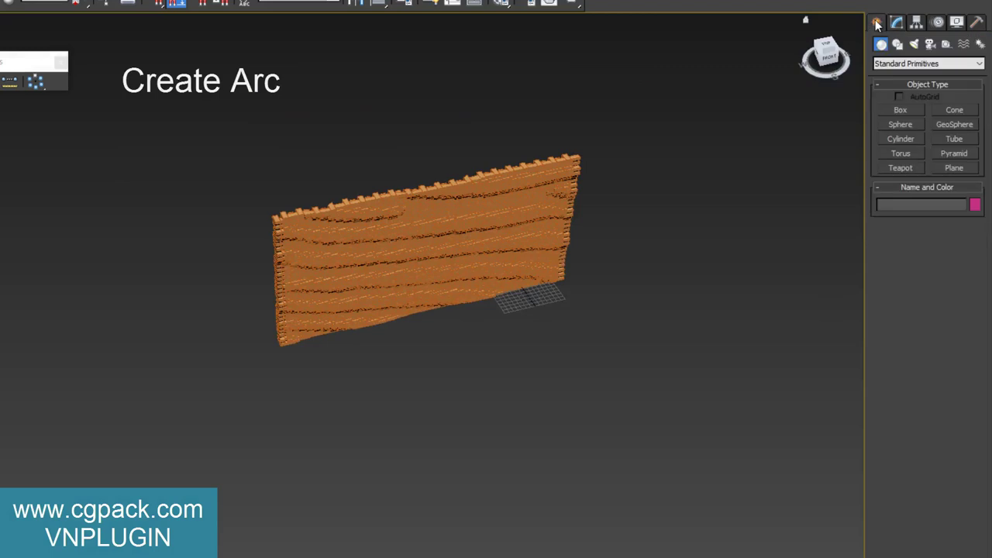
pyautogui.click(899, 44)
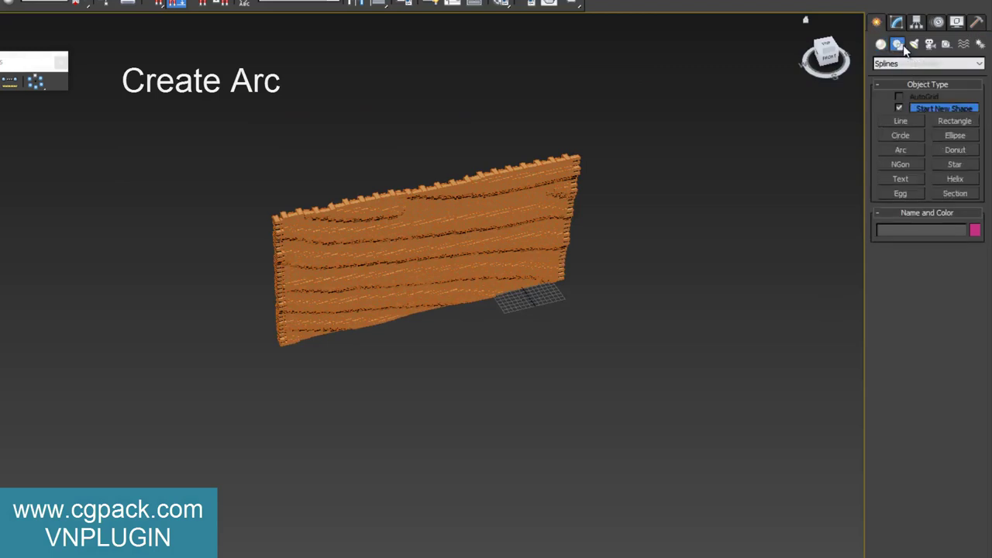
pyautogui.click(906, 149)
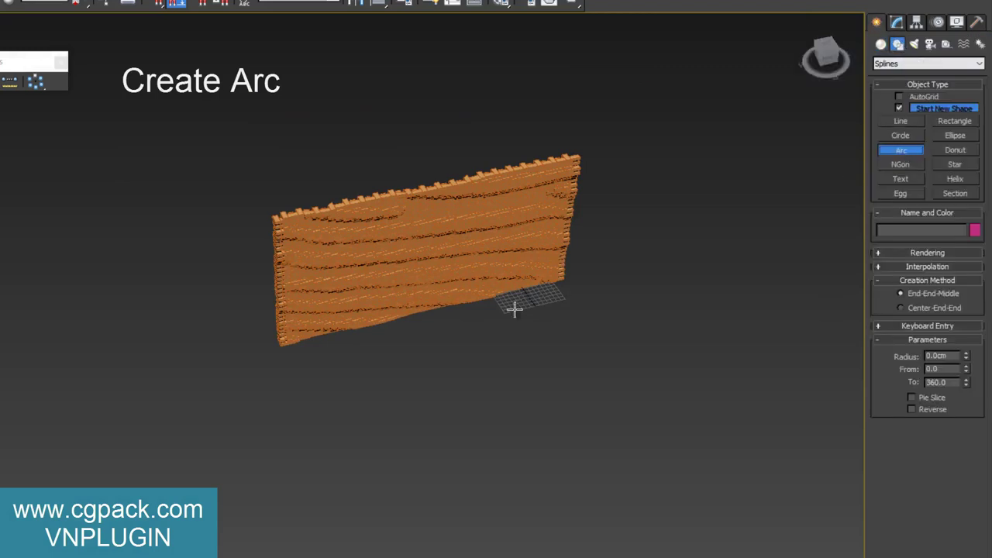
pyautogui.moveTo(377, 366); pyautogui.dragTo(535, 332)
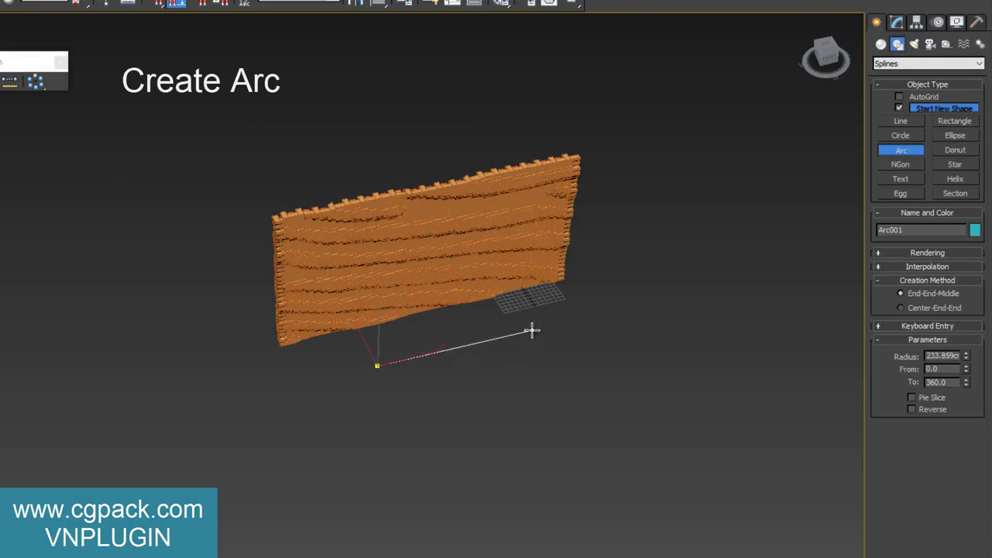
pyautogui.moveTo(532, 331); pyautogui.dragTo(529, 329)
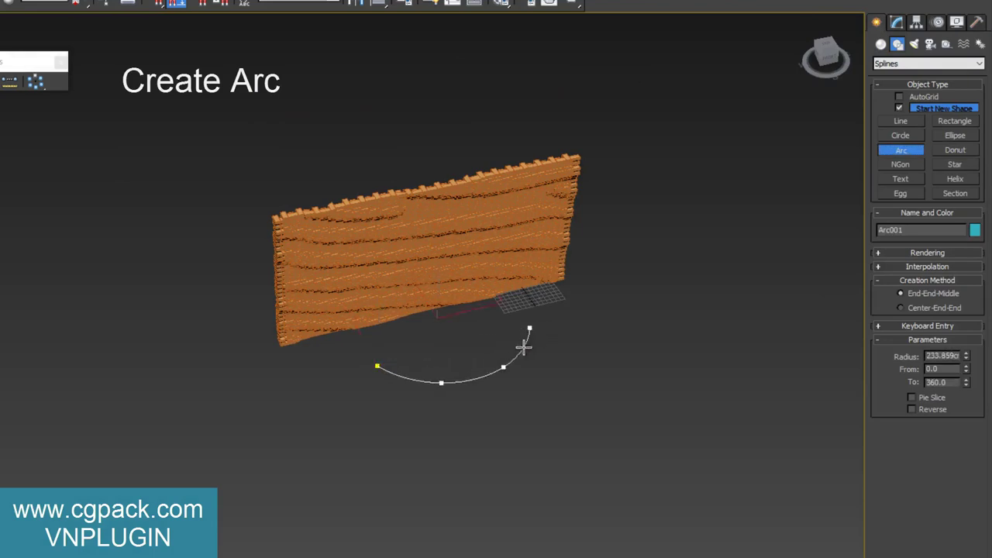
pyautogui.click(505, 399)
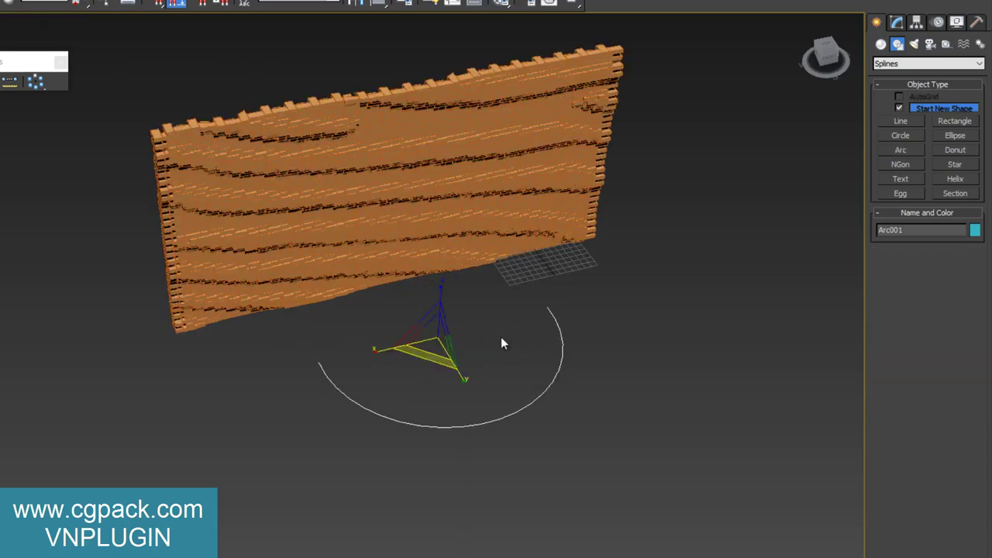
# - Add PathDeform to Box575 above Edit Poly and Displace, and activate Pick Path
pyautogui.click(896, 23)
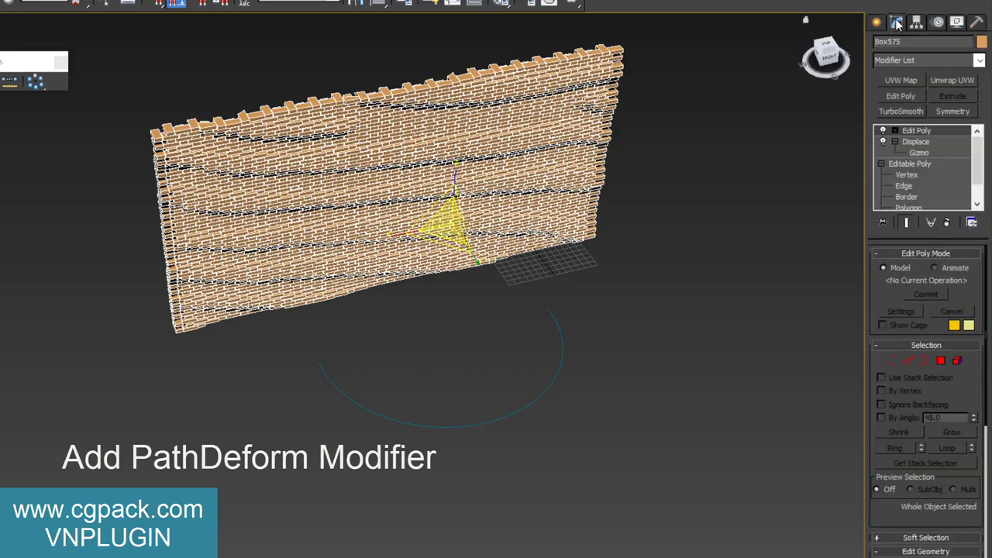
pyautogui.click(979, 61)
pyautogui.moveTo(980, 131); pyautogui.dragTo(988, 234)
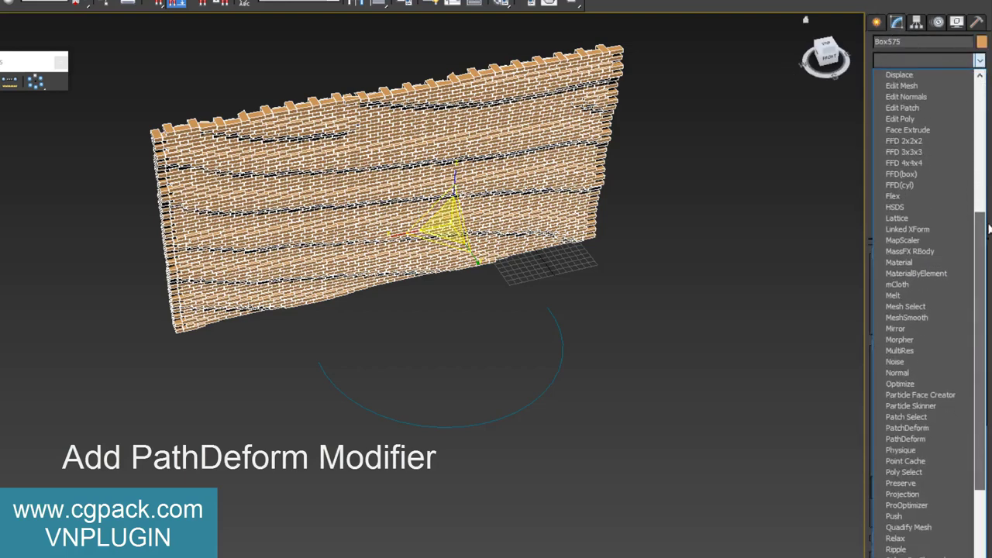
pyautogui.click(931, 438)
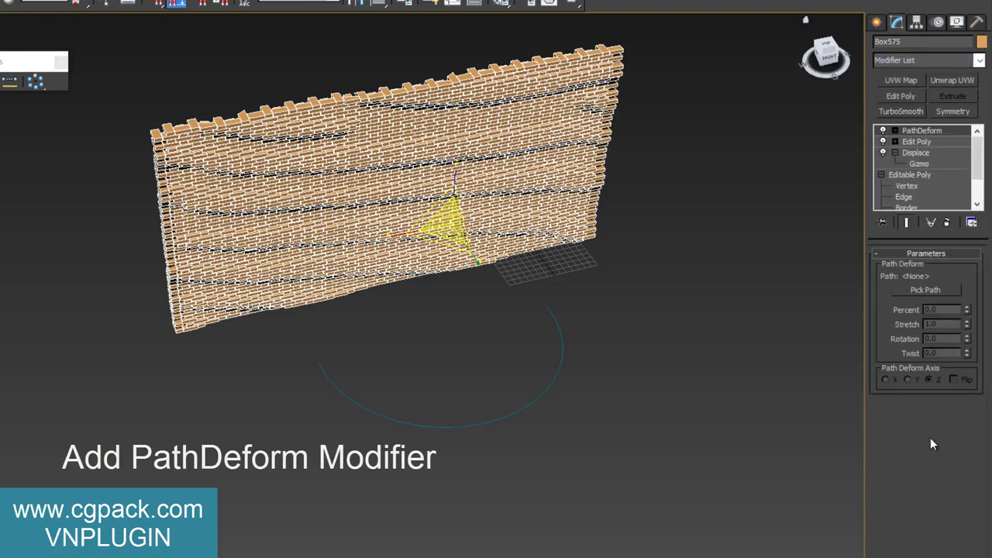
pyautogui.click(929, 291)
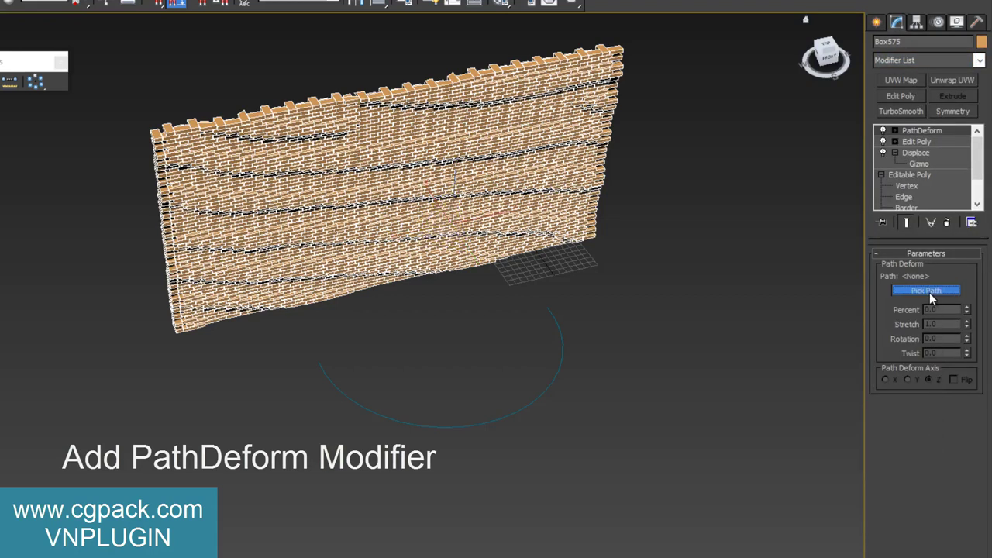
# - Deform the wall along Arc001 on the Y axis at Percent 32.5, curving it into a ring
pyautogui.click(559, 365)
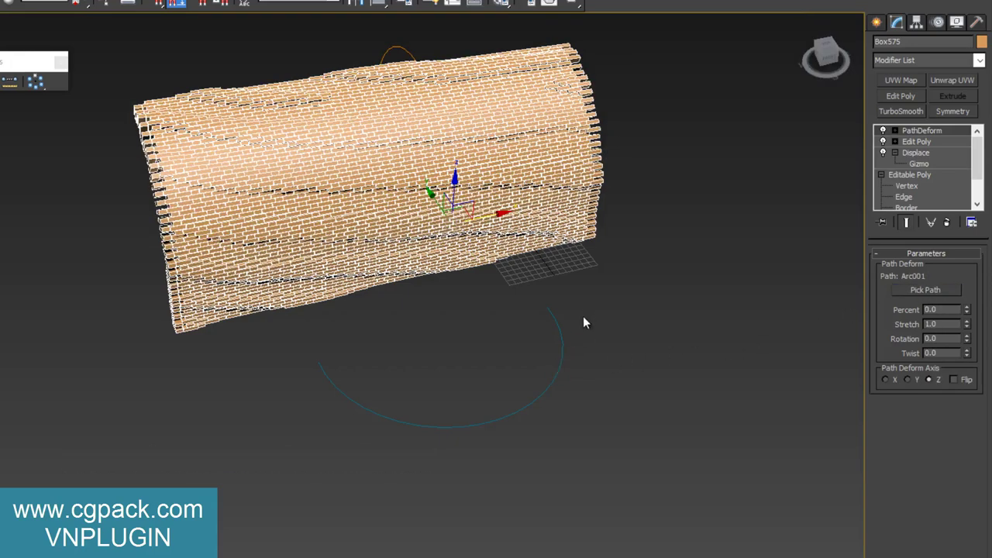
pyautogui.keyDown('alt'); pyautogui.moveTo(584, 317); pyautogui.dragTo(535, 290, button='middle'); pyautogui.keyUp('alt')
pyautogui.moveTo(967, 309)
pyautogui.mouseDown()
pyautogui.moveTo(980, 204)
pyautogui.moveTo(943, 342)
pyautogui.mouseUp()
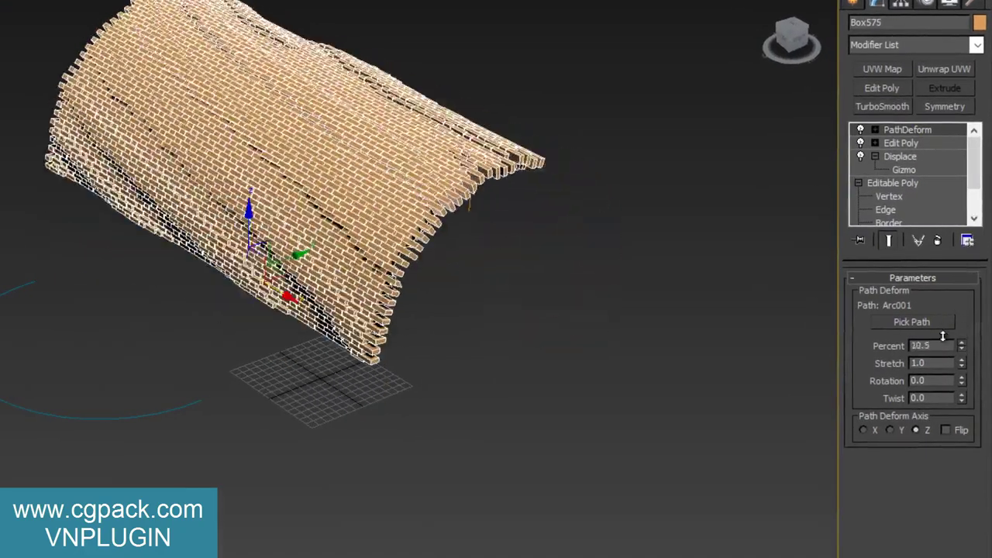
pyautogui.click(890, 431)
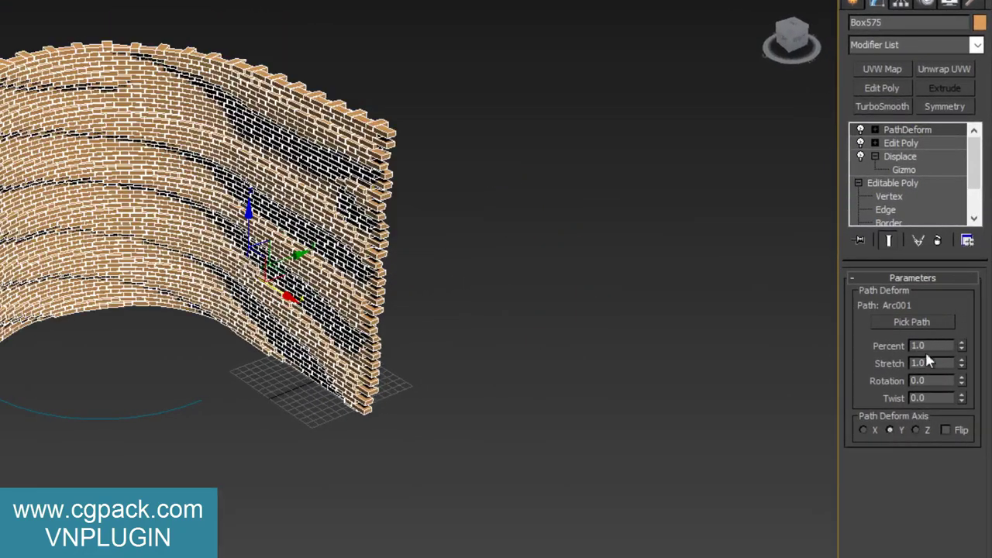
pyautogui.moveTo(961, 347); pyautogui.dragTo(951, 363)
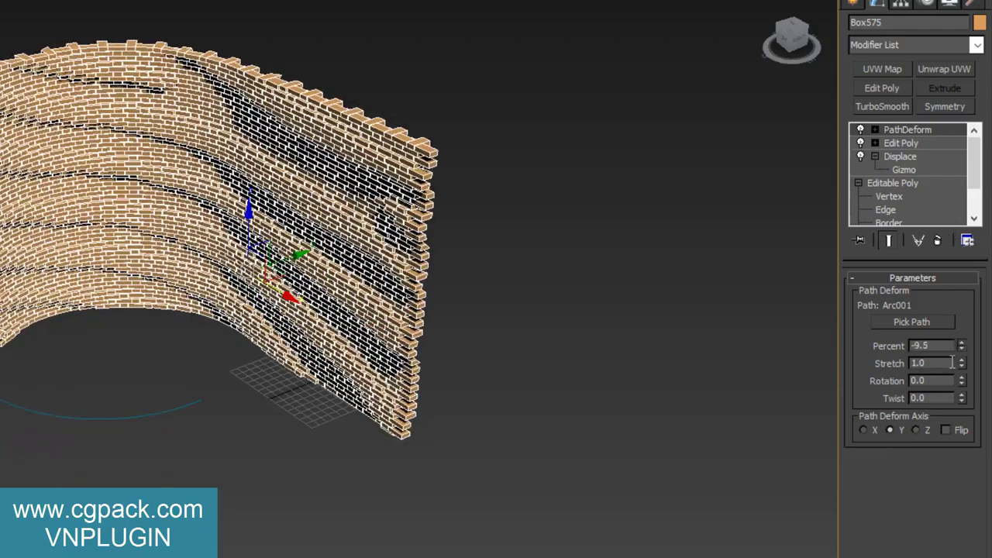
pyautogui.click(879, 424)
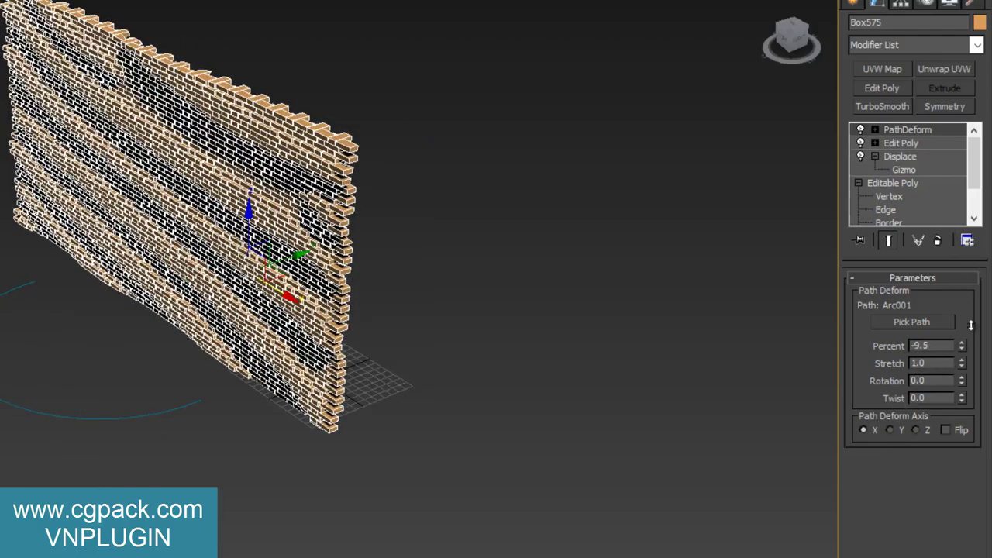
pyautogui.moveTo(961, 345); pyautogui.dragTo(961, 362)
pyautogui.click(892, 430)
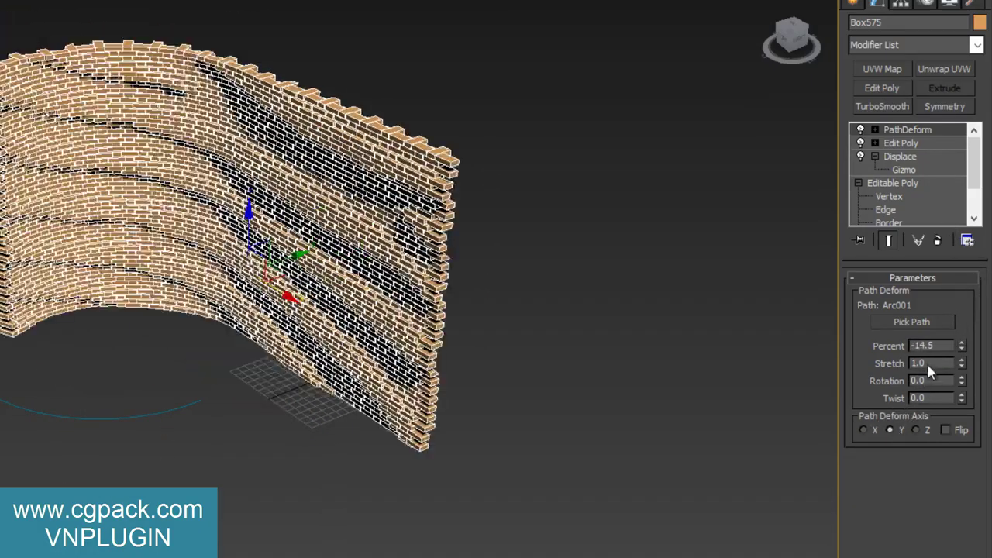
pyautogui.moveTo(509, 354)
pyautogui.keyDown('alt'); pyautogui.mouseDown(button='middle')
pyautogui.moveTo(636, 343)
pyautogui.moveTo(814, 307)
pyautogui.moveTo(795, 319)
pyautogui.mouseUp(button='middle'); pyautogui.keyUp('alt')
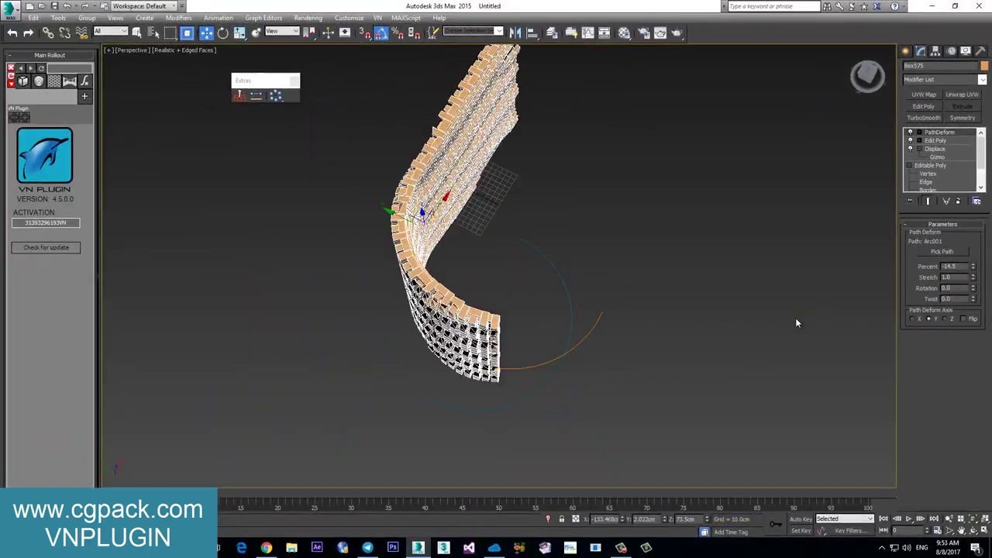
pyautogui.moveTo(974, 268); pyautogui.dragTo(990, 220)
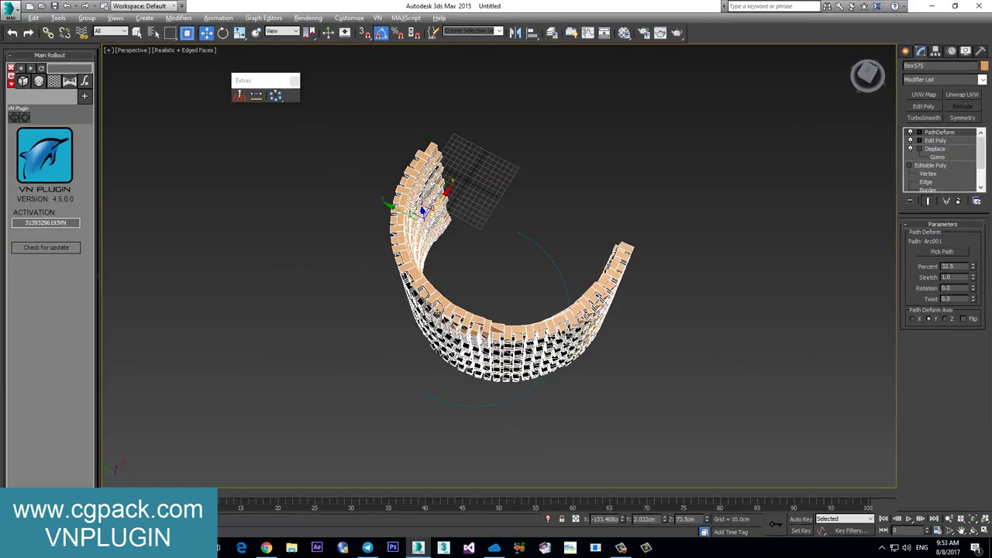
pyautogui.moveTo(437, 313)
pyautogui.keyDown('alt'); pyautogui.mouseDown(button='middle')
pyautogui.moveTo(500, 242)
pyautogui.moveTo(529, 245)
pyautogui.mouseUp(button='middle'); pyautogui.keyUp('alt')
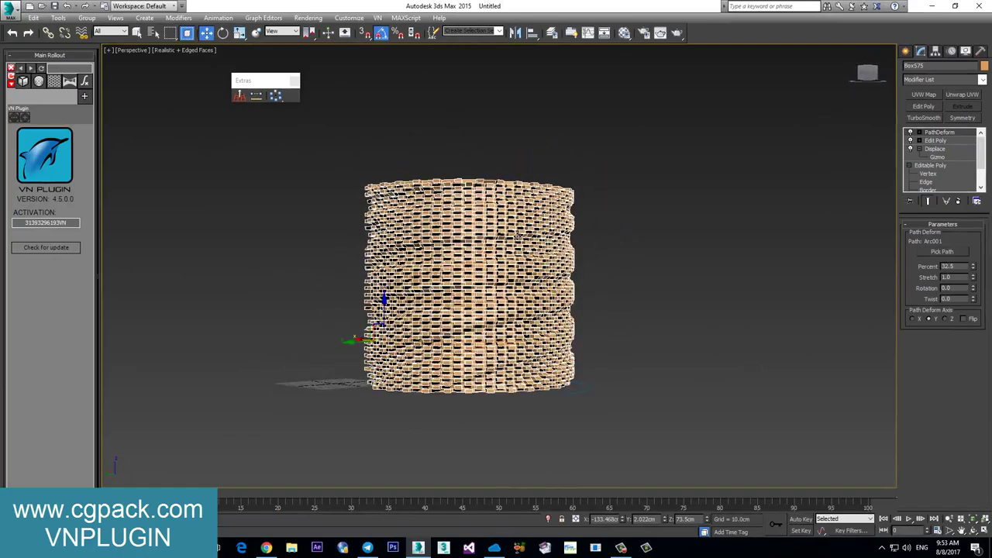
pyautogui.keyDown('alt'); pyautogui.moveTo(595, 271); pyautogui.dragTo(620, 292, button='middle'); pyautogui.keyUp('alt')
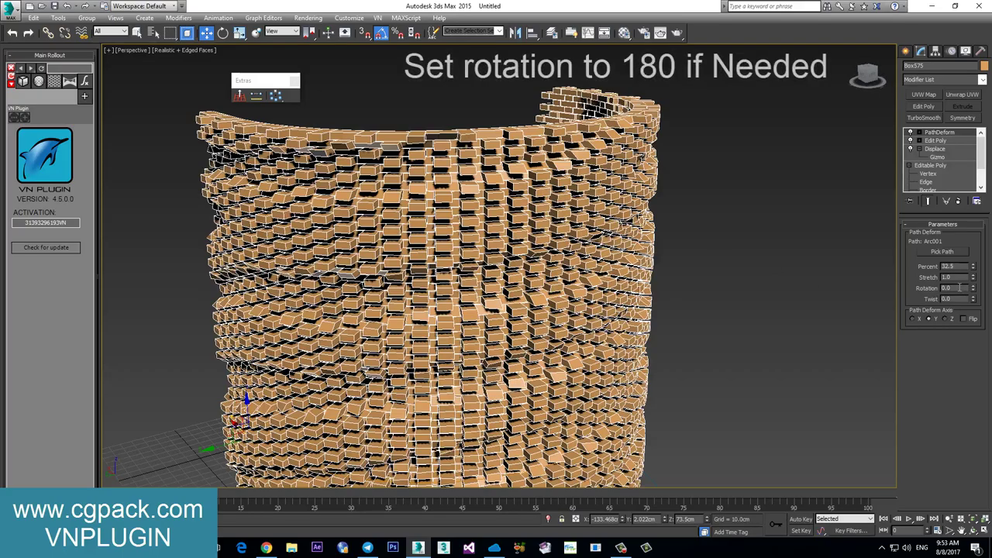
# - Set the PathDeform Rotation to 180 degrees
pyautogui.moveTo(972, 288); pyautogui.dragTo(971, 271)
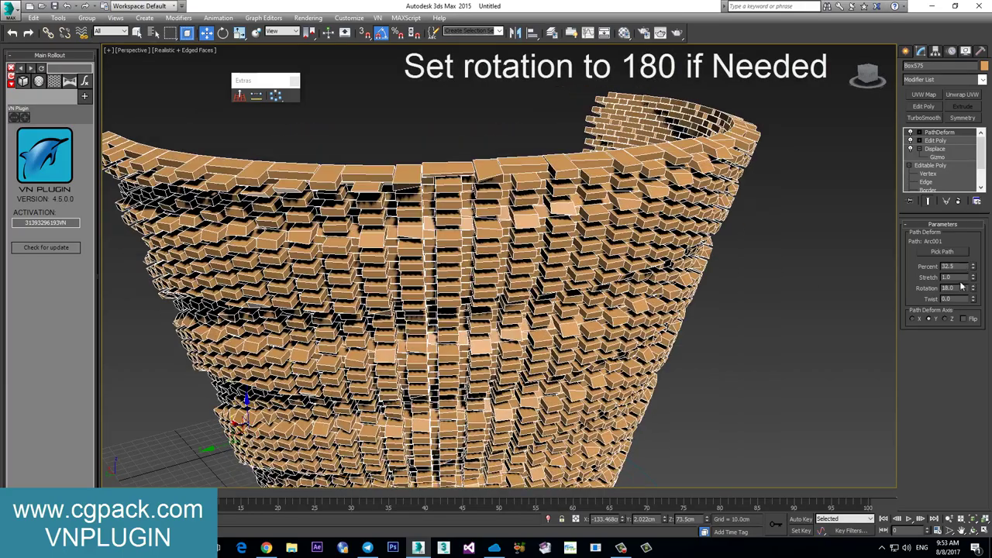
pyautogui.doubleClick(961, 287)
pyautogui.write('1')
pyautogui.press('Return')
# - Move the brick tower up along Z and deselect it
pyautogui.keyDown('alt'); pyautogui.moveTo(787, 285); pyautogui.dragTo(647, 391, button='middle'); pyautogui.keyUp('alt')
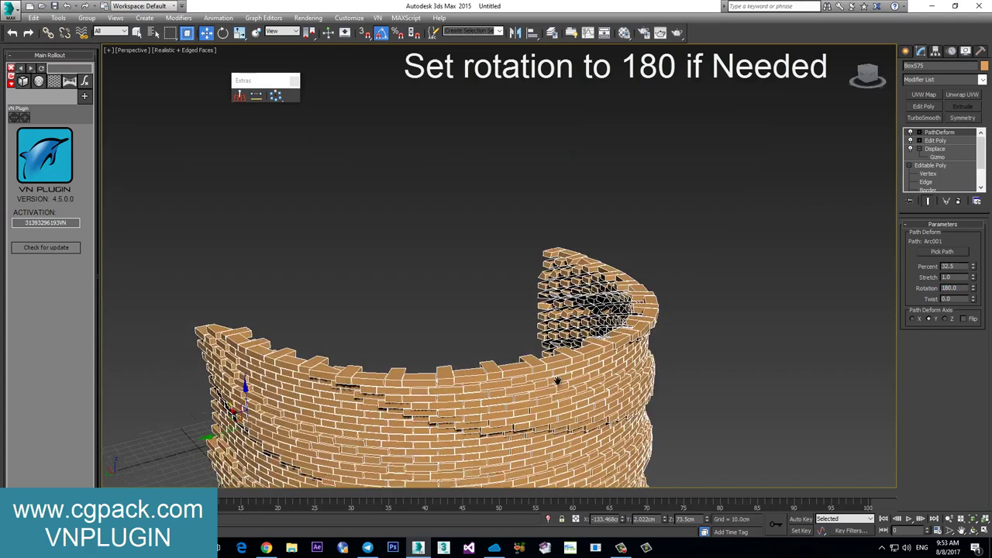
pyautogui.rightClick(581, 327)
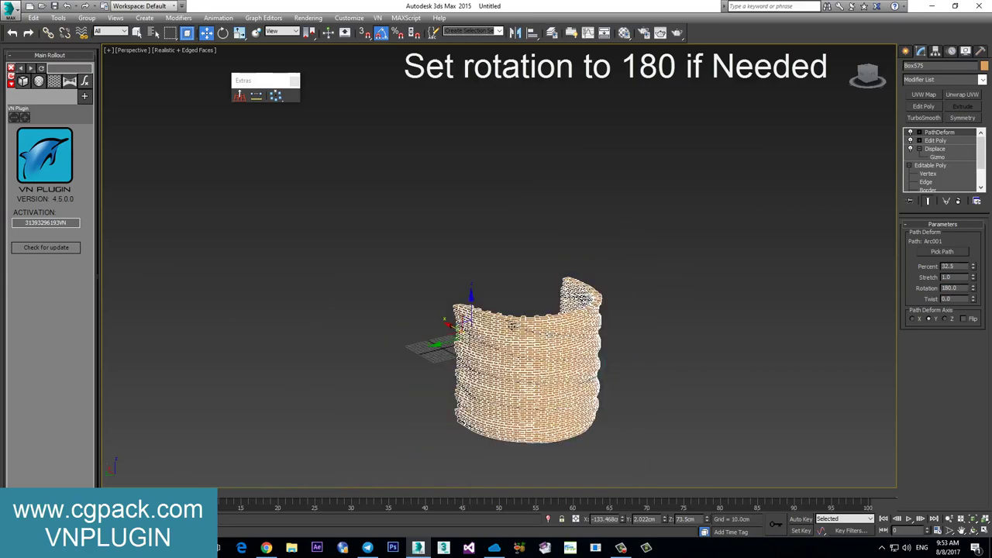
pyautogui.scroll(-4, 564, 333)
pyautogui.moveTo(519, 386); pyautogui.dragTo(519, 318)
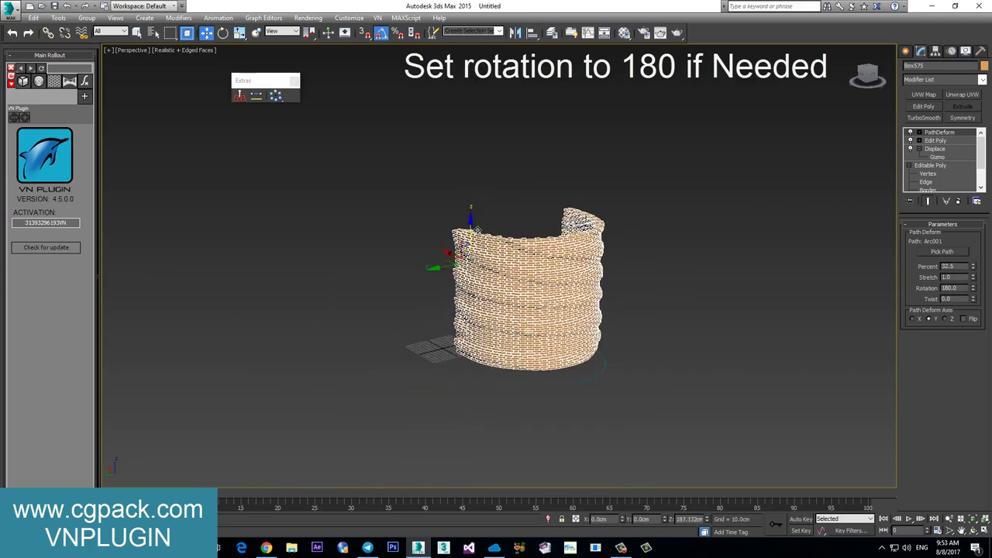
pyautogui.keyDown('alt'); pyautogui.moveTo(519, 317); pyautogui.dragTo(659, 287, button='middle'); pyautogui.keyUp('alt')
pyautogui.scroll(3, 700, 269)
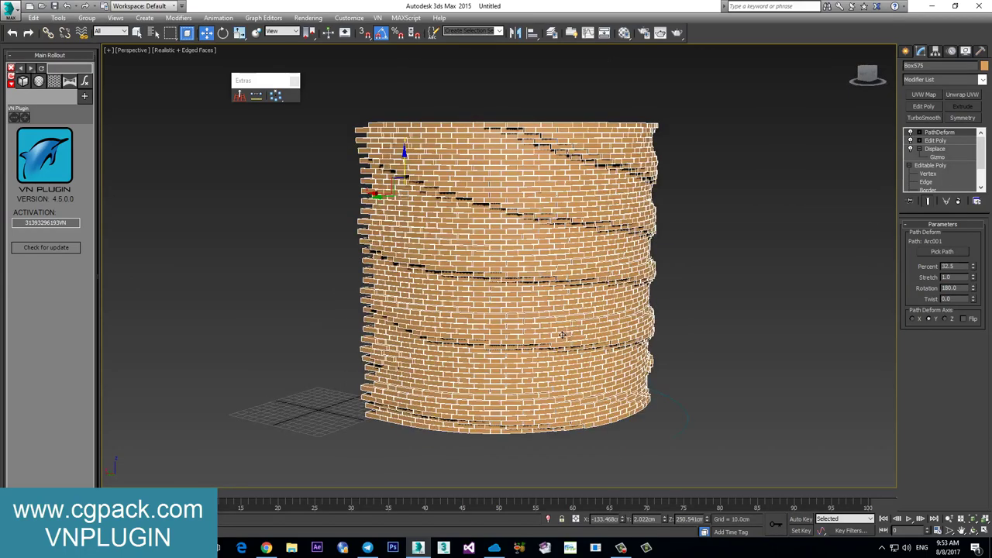
pyautogui.click(700, 269)
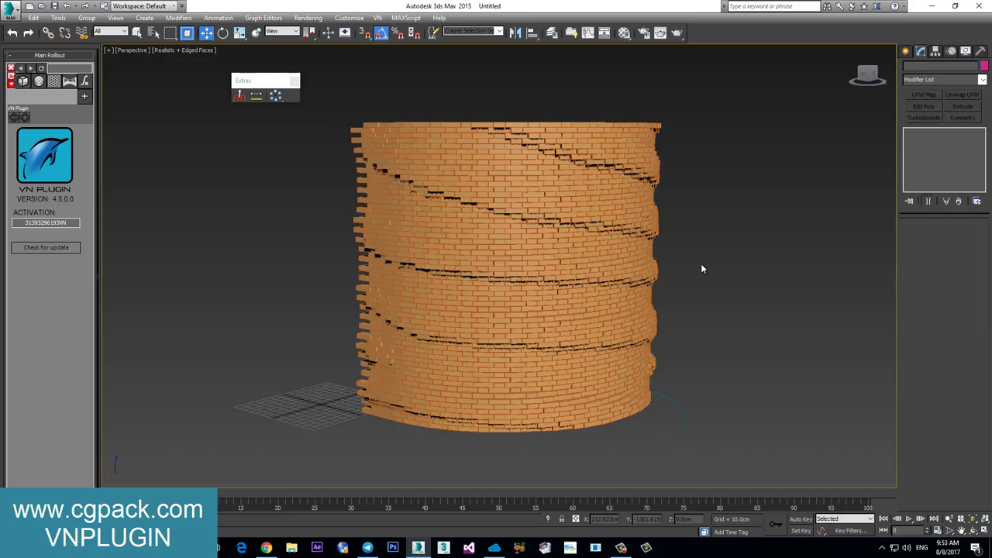
pyautogui.moveTo(671, 286)
pyautogui.keyDown('alt'); pyautogui.mouseDown(button='middle')
pyautogui.moveTo(531, 277)
pyautogui.moveTo(661, 277)
pyautogui.moveTo(797, 440)
pyautogui.mouseUp(button='middle'); pyautogui.keyUp('alt')
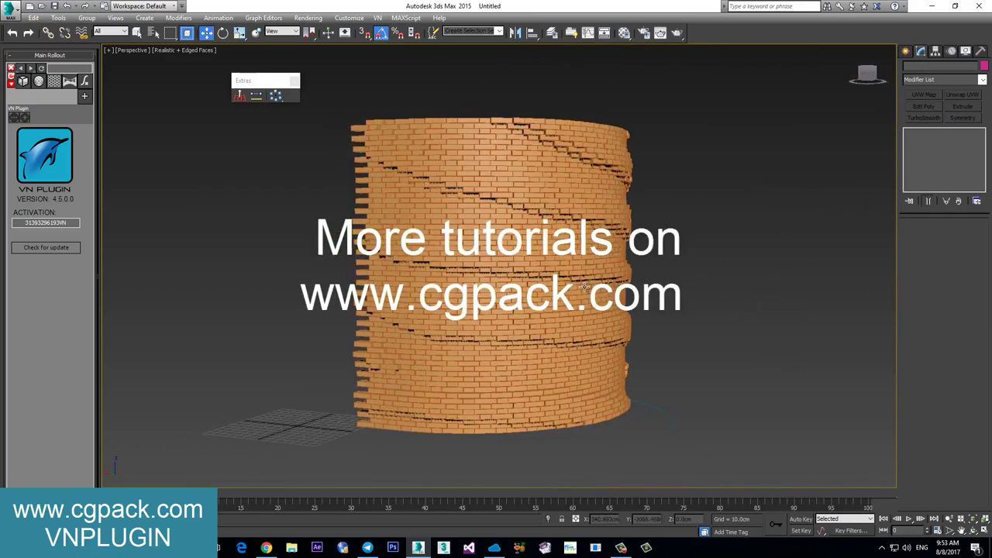
# - Zoom in on the tower, turn off Edged Faces (F4) and switch to Select and Move
pyautogui.scroll(5, 510, 241)
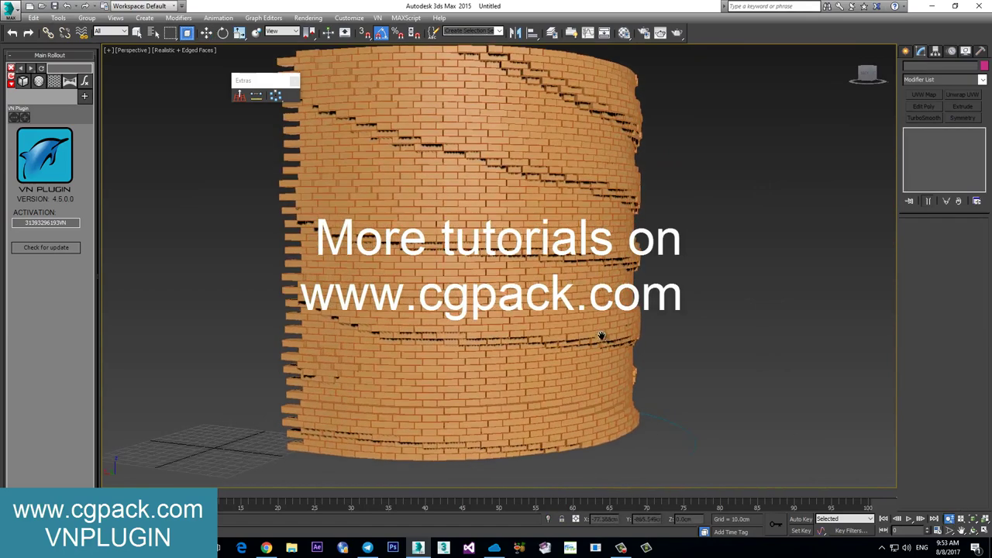
pyautogui.moveTo(603, 337); pyautogui.dragTo(611, 344, button='middle')
pyautogui.press('w')
pyautogui.press('F4')
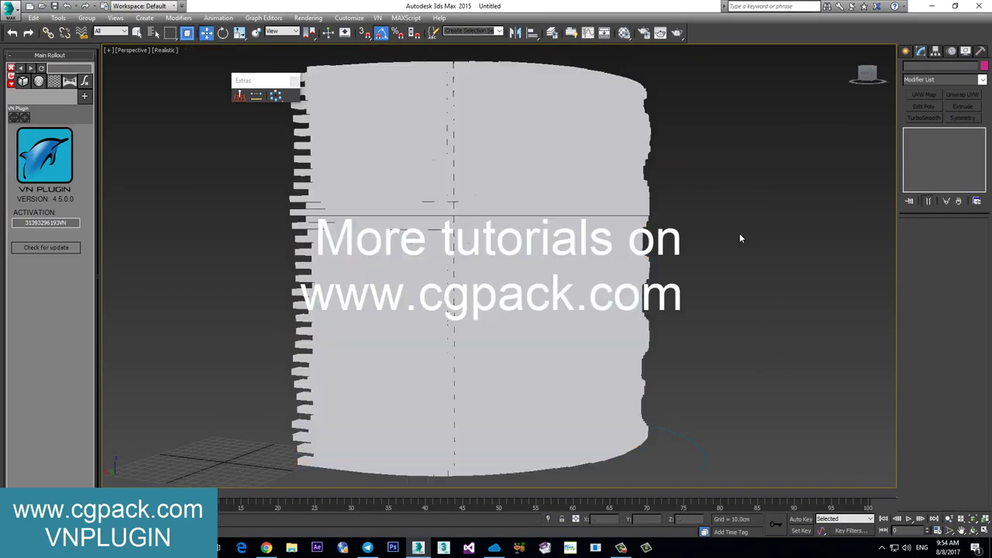